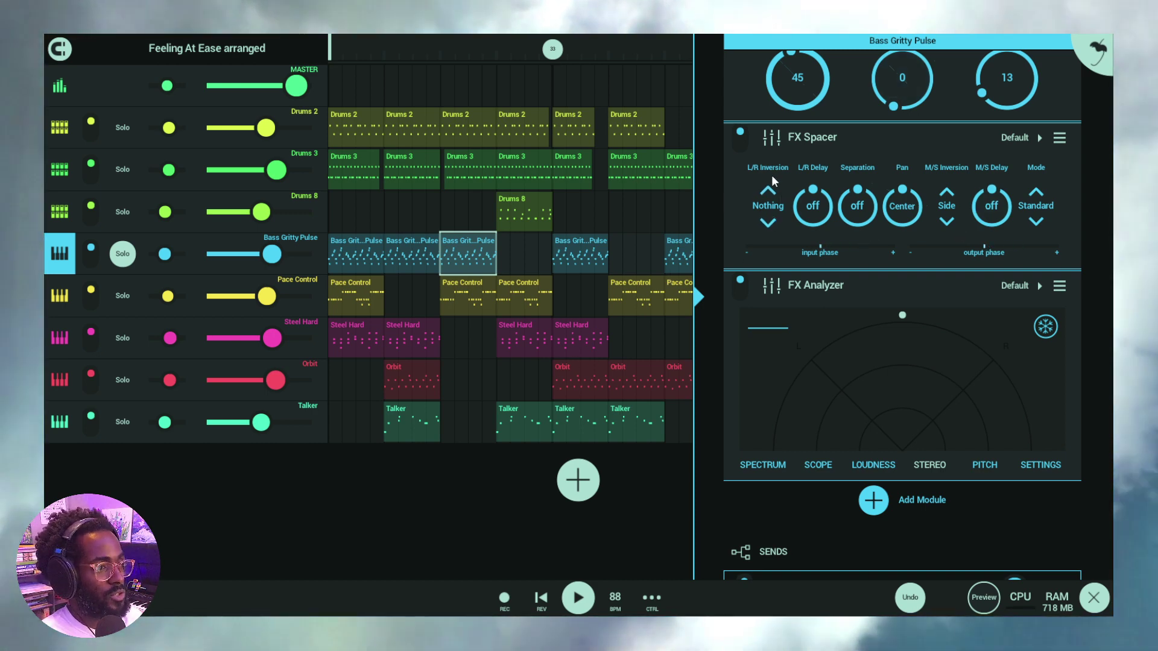
# Leave FX Spacer's L/R Inversion at Nothing at first, then invert only the left channel.
pyautogui.click(767, 208)
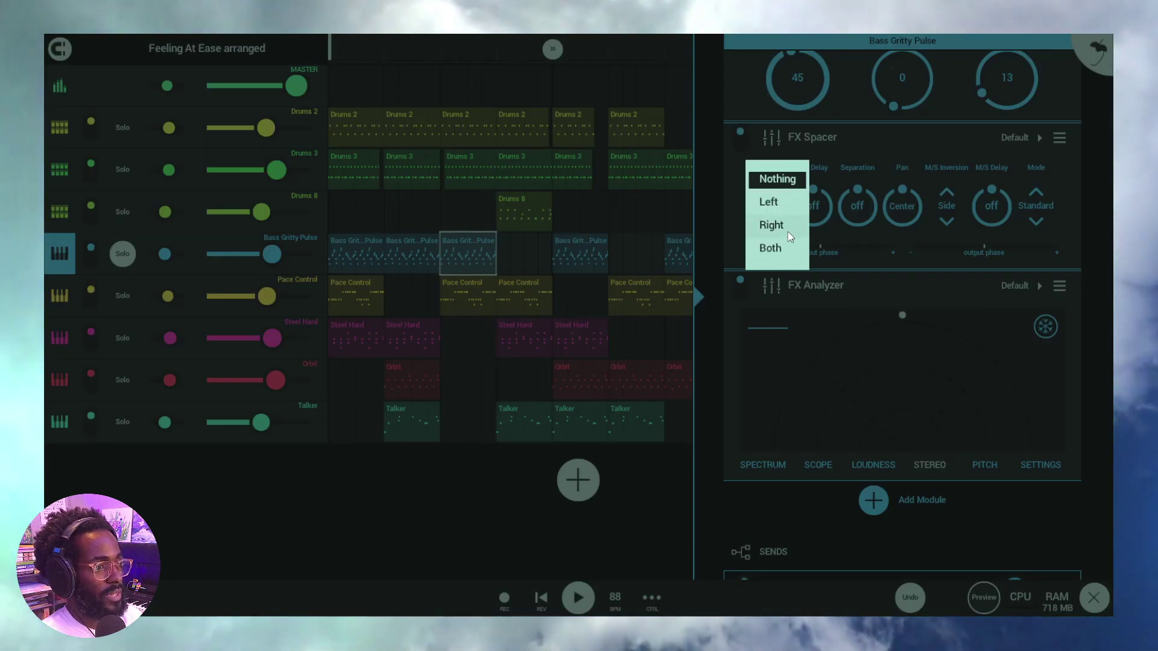
pyautogui.click(828, 222)
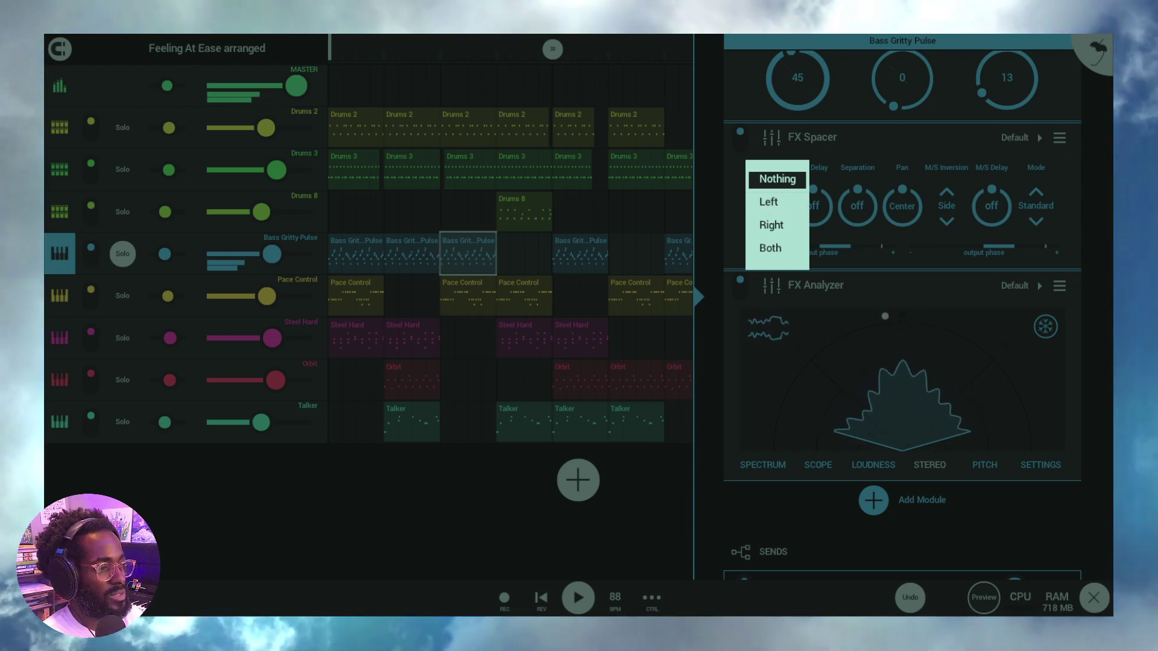
pyautogui.click(1105, 168)
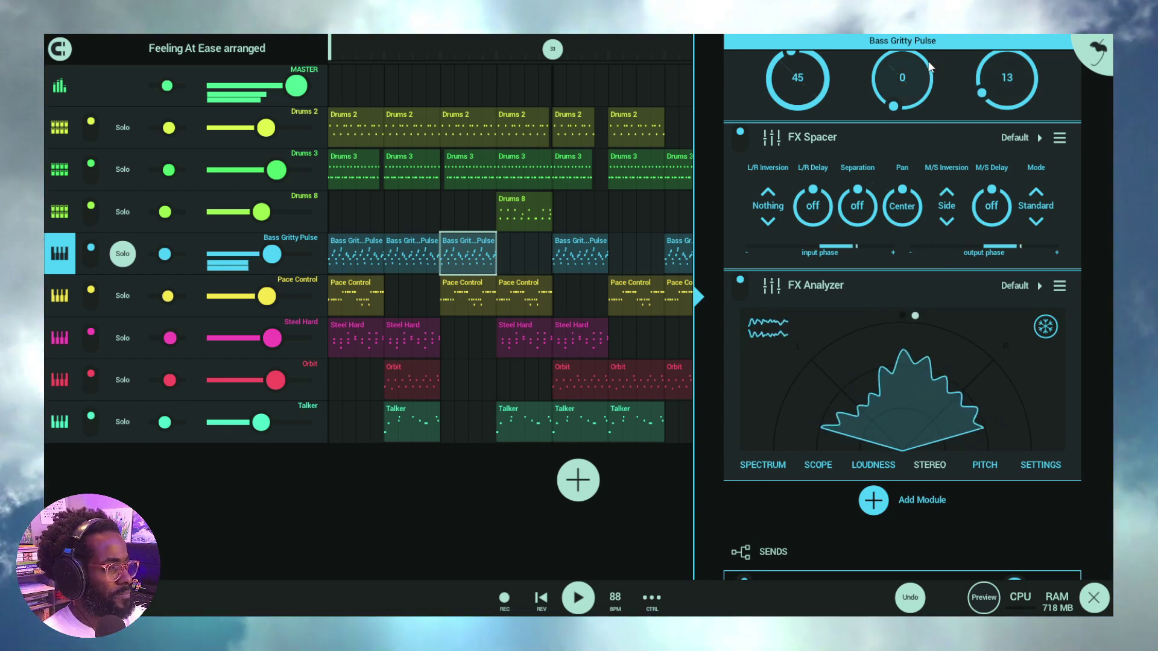
pyautogui.click(773, 211)
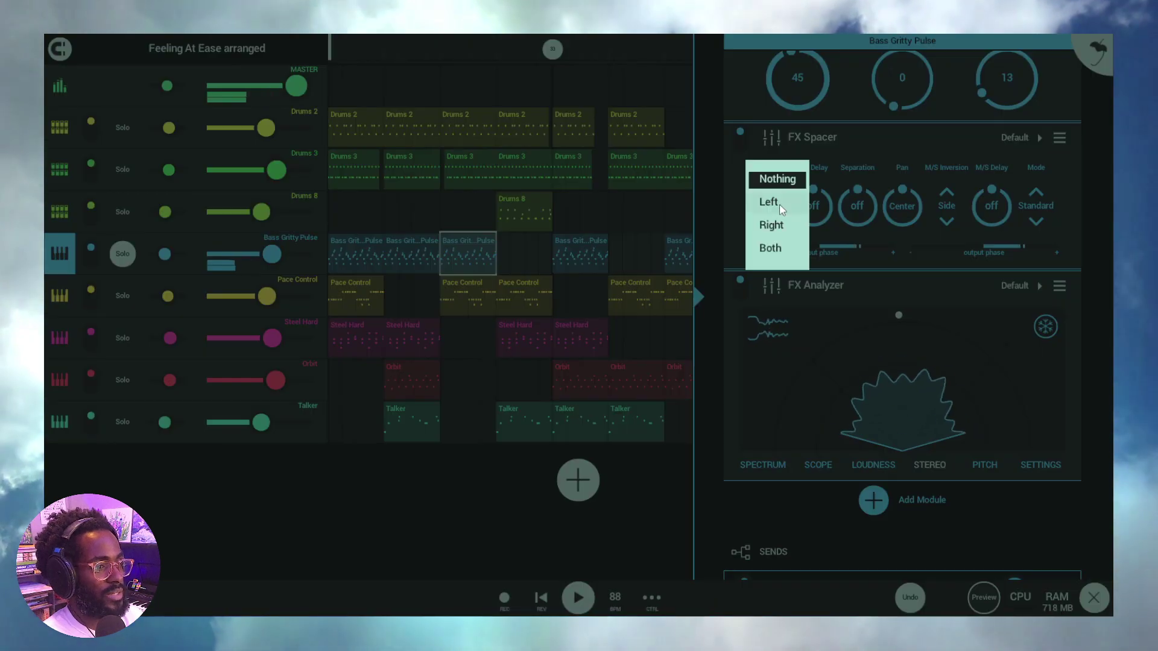
pyautogui.click(779, 205)
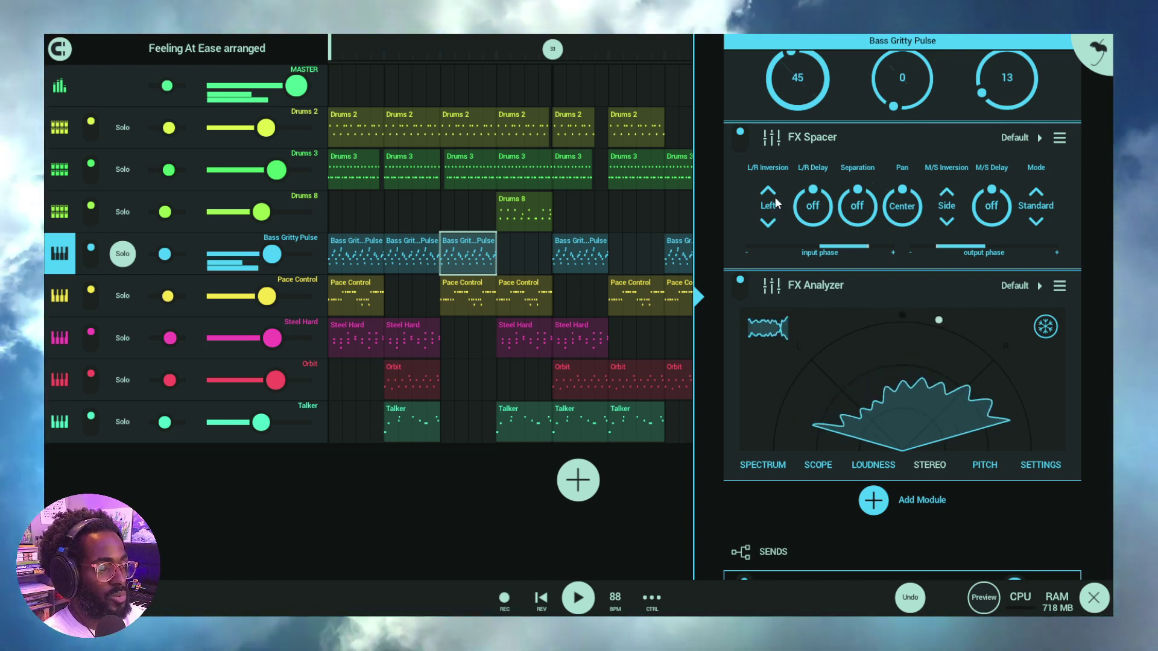
# Switch L/R Inversion to Right, then Both, and finally back to Nothing.
pyautogui.click(772, 212)
pyautogui.click(788, 222)
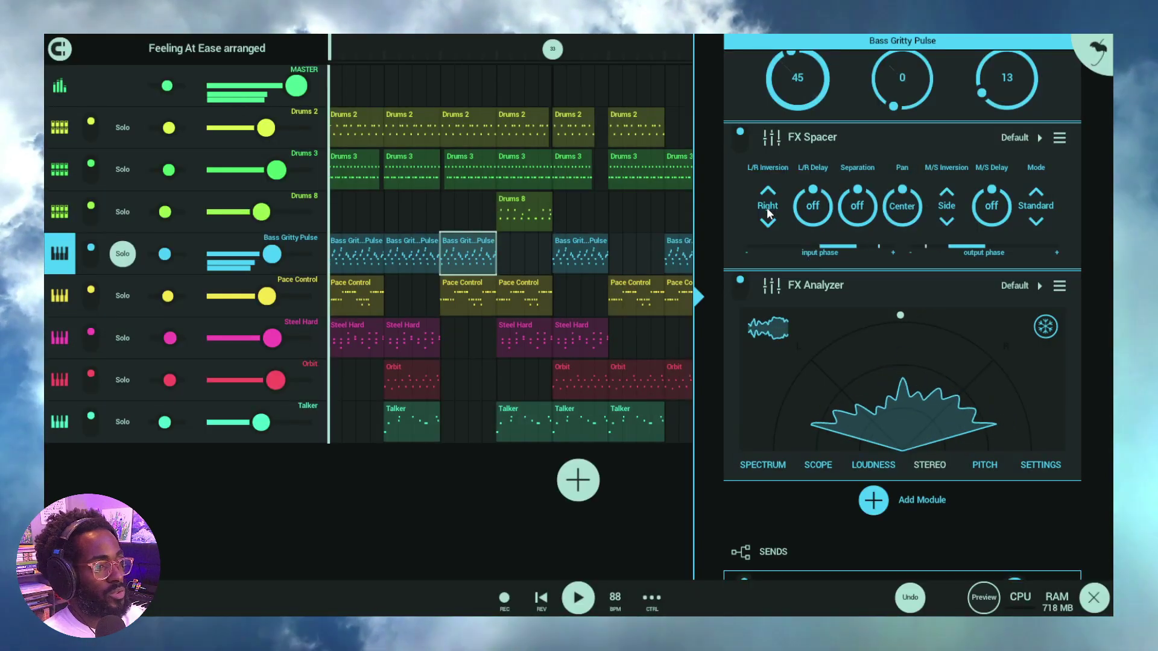
pyautogui.click(768, 220)
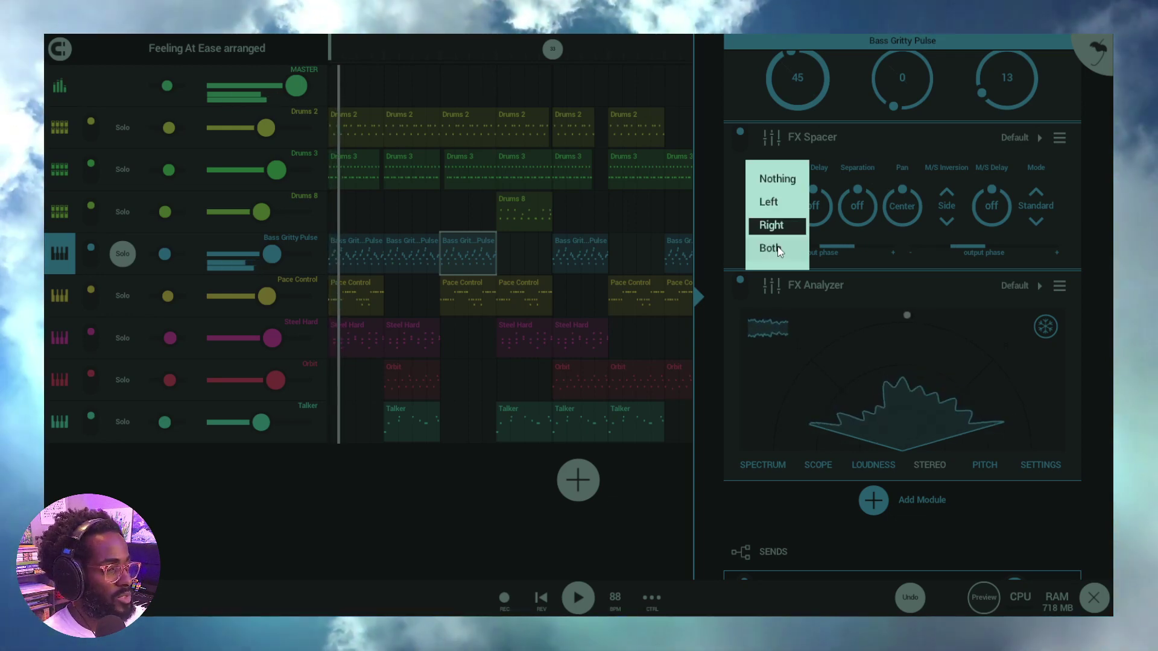
pyautogui.click(785, 253)
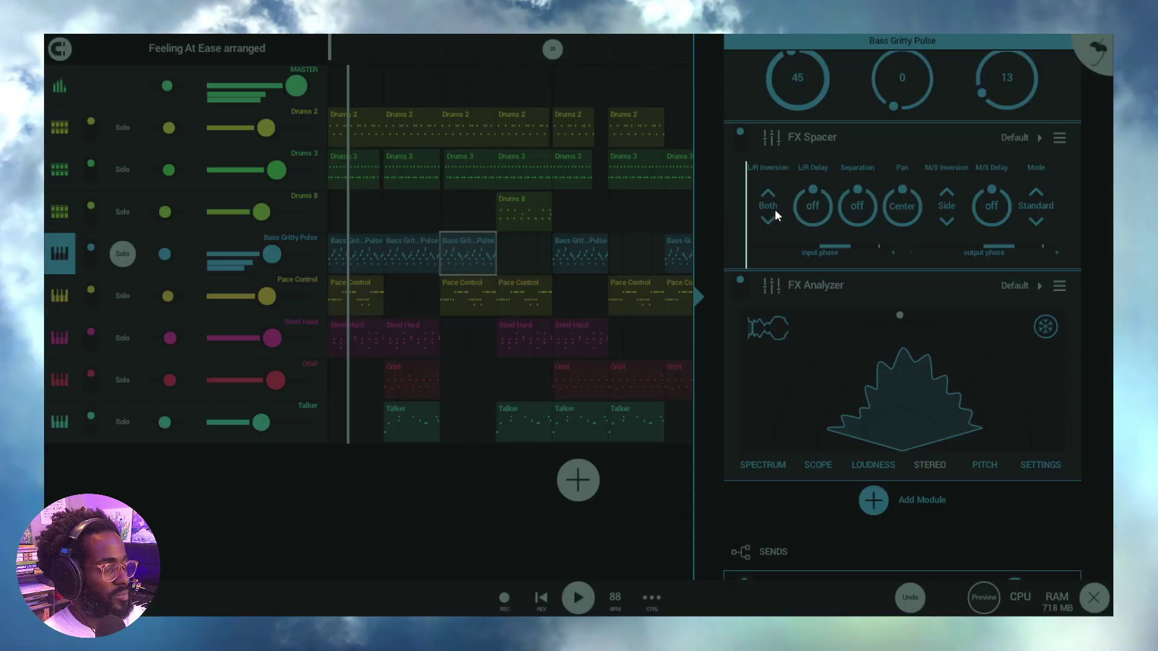
pyautogui.click(776, 214)
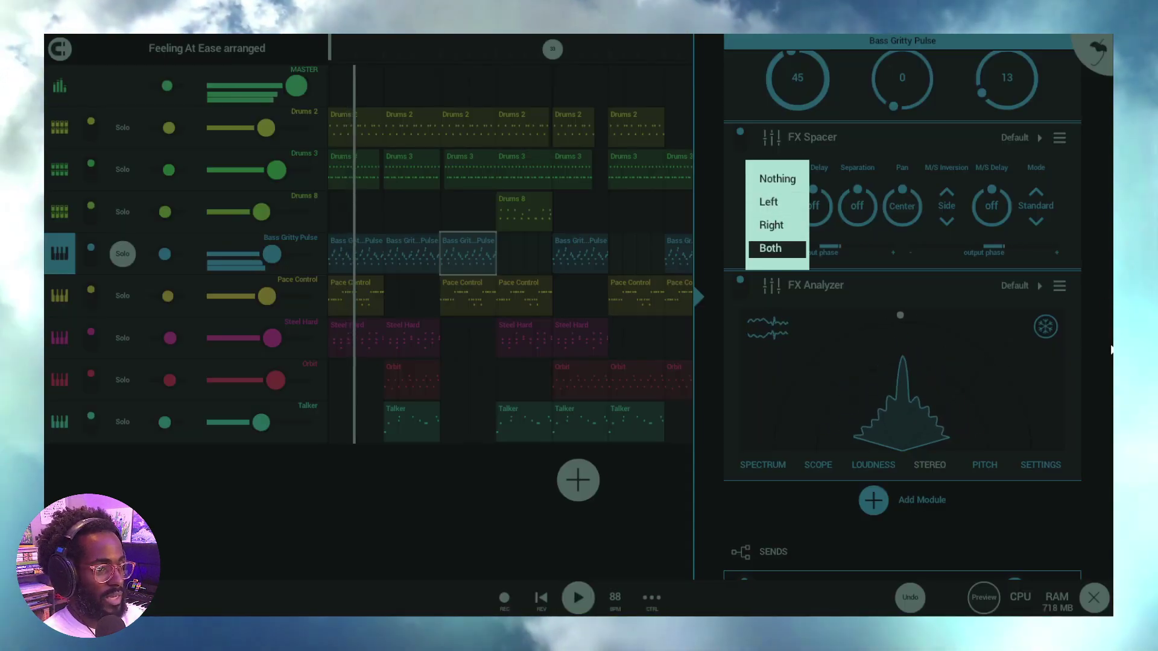
pyautogui.click(774, 182)
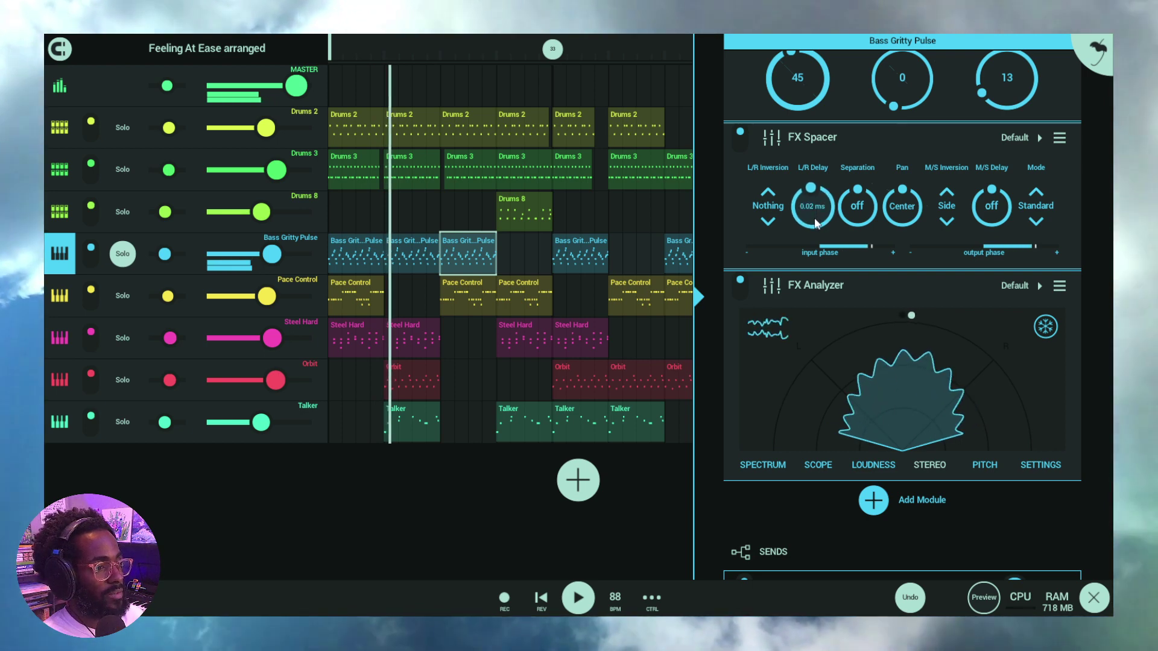
# Raise FX Spacer's L/R Delay from a tiny amount through 50 ms to about 214 ms.
pyautogui.moveTo(814, 214)
pyautogui.mouseDown()
pyautogui.moveTo(835, 295)
pyautogui.moveTo(847, 104)
pyautogui.moveTo(818, 222)
pyautogui.moveTo(825, 139)
pyautogui.moveTo(807, 200)
pyautogui.moveTo(802, 269)
pyautogui.moveTo(826, 205)
pyautogui.mouseUp()
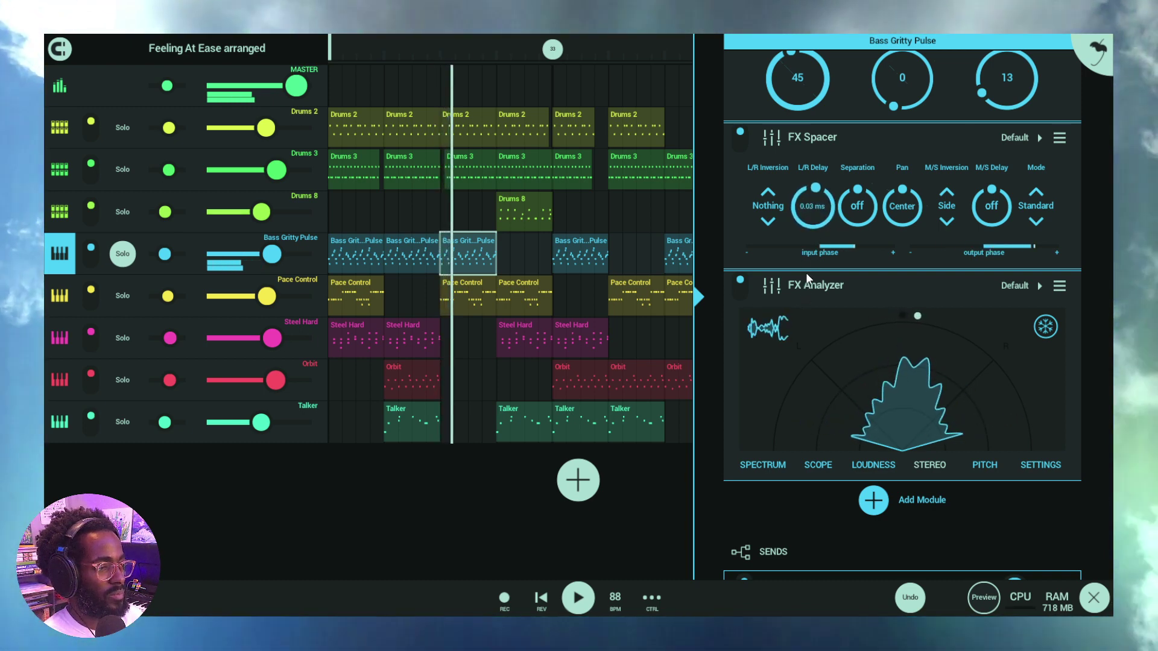
pyautogui.moveTo(805, 273); pyautogui.dragTo(820, 217)
pyautogui.moveTo(819, 266); pyautogui.dragTo(949, 149)
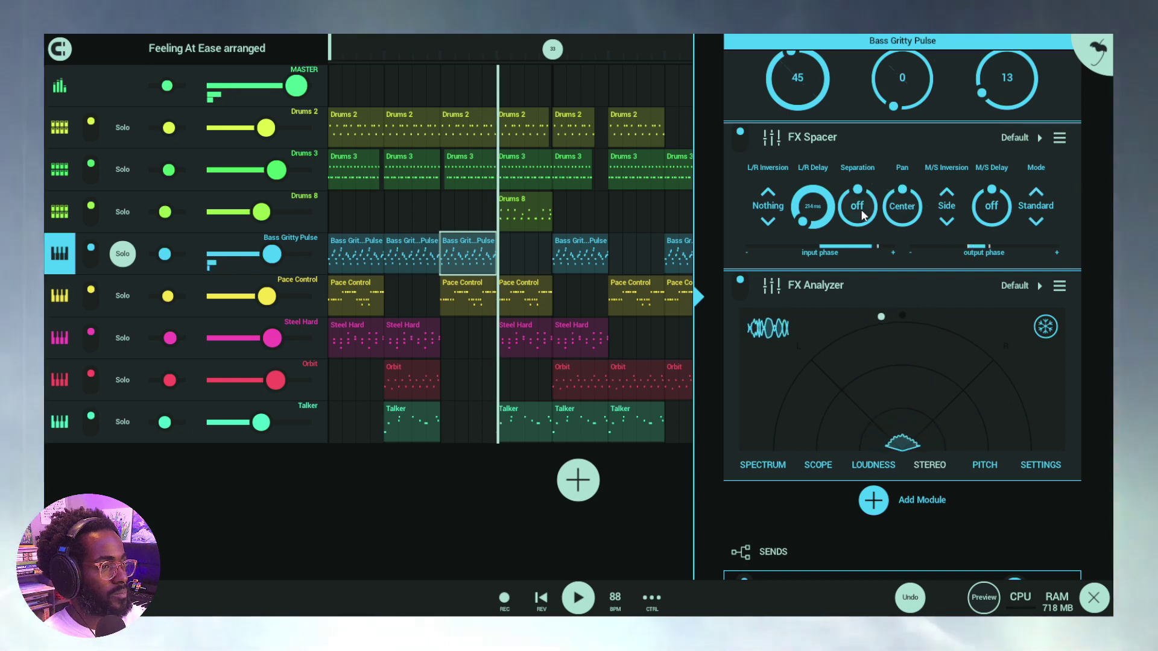
# Reset L/R Delay to off, hear the full mix briefly, then solo the bass again.
pyautogui.doubleClick(814, 189)
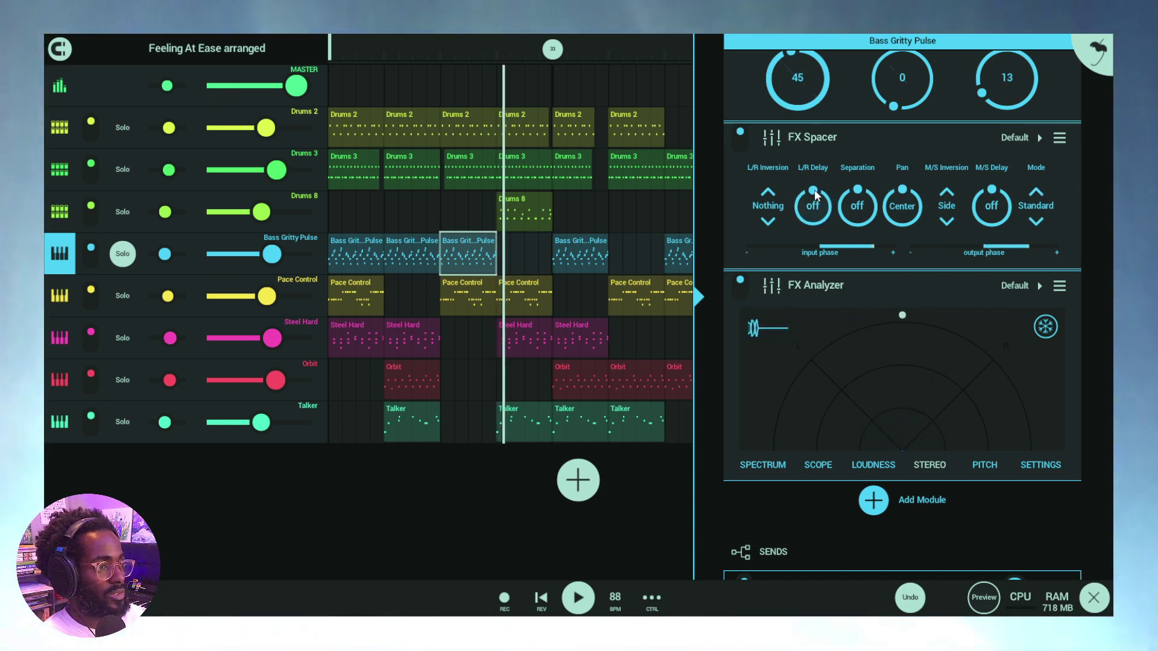
pyautogui.click(124, 255)
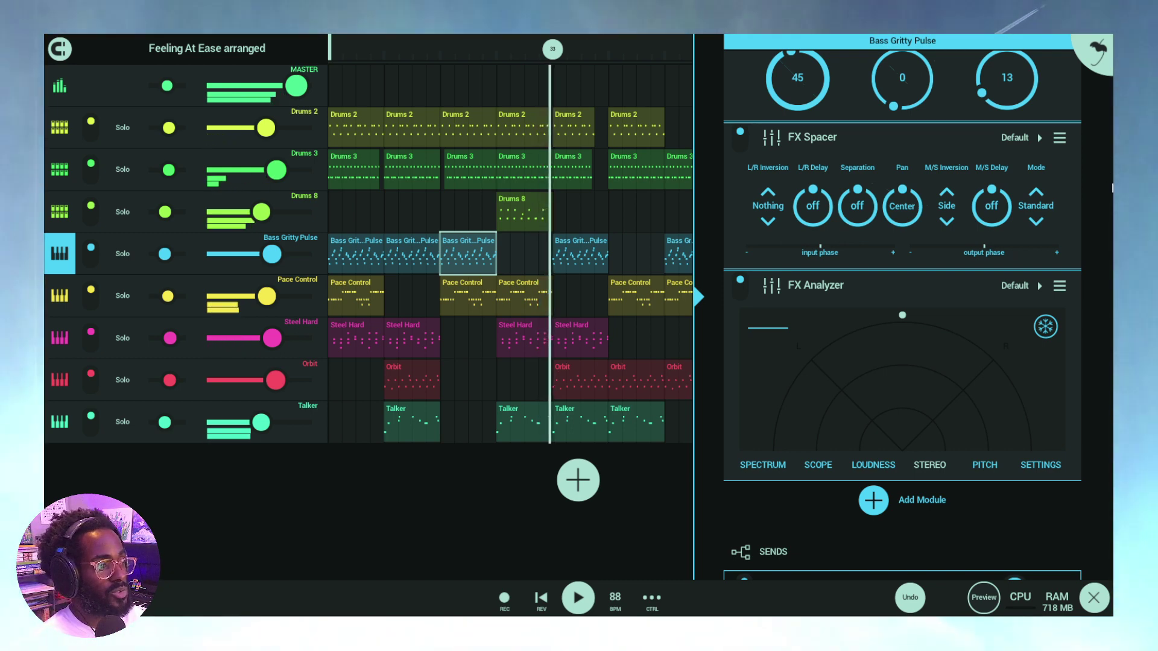
pyautogui.click(127, 255)
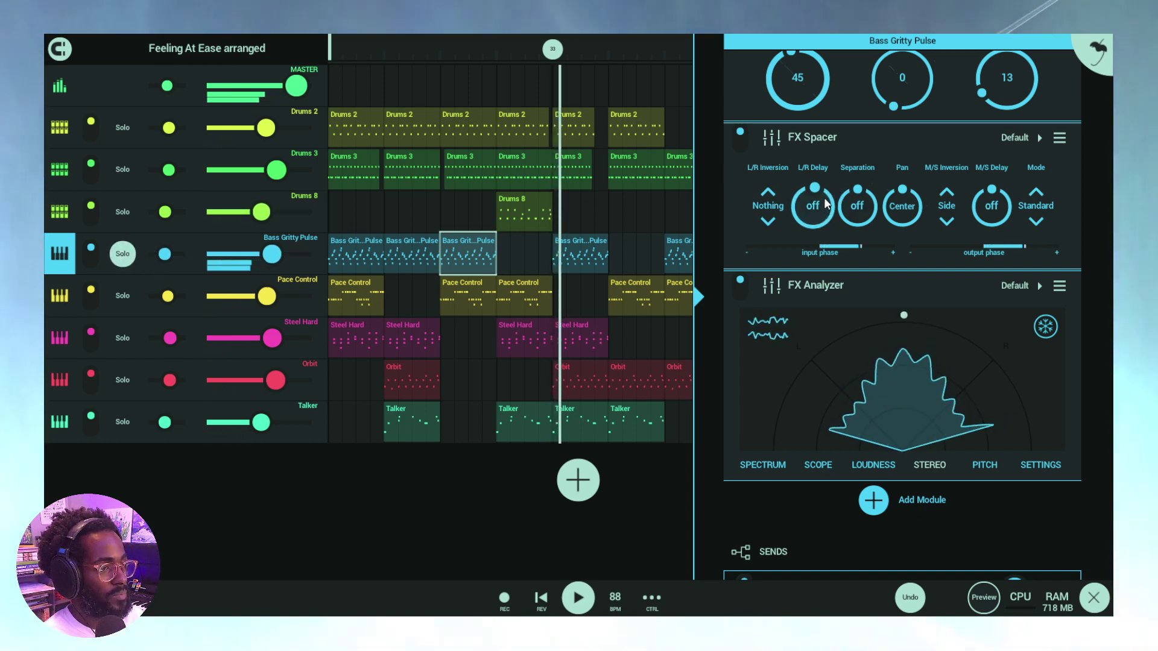
# Try 33 ms and 230 ms L/R delays, then reset the delay and unsolo the bass.
pyautogui.moveTo(812, 205); pyautogui.dragTo(828, 134)
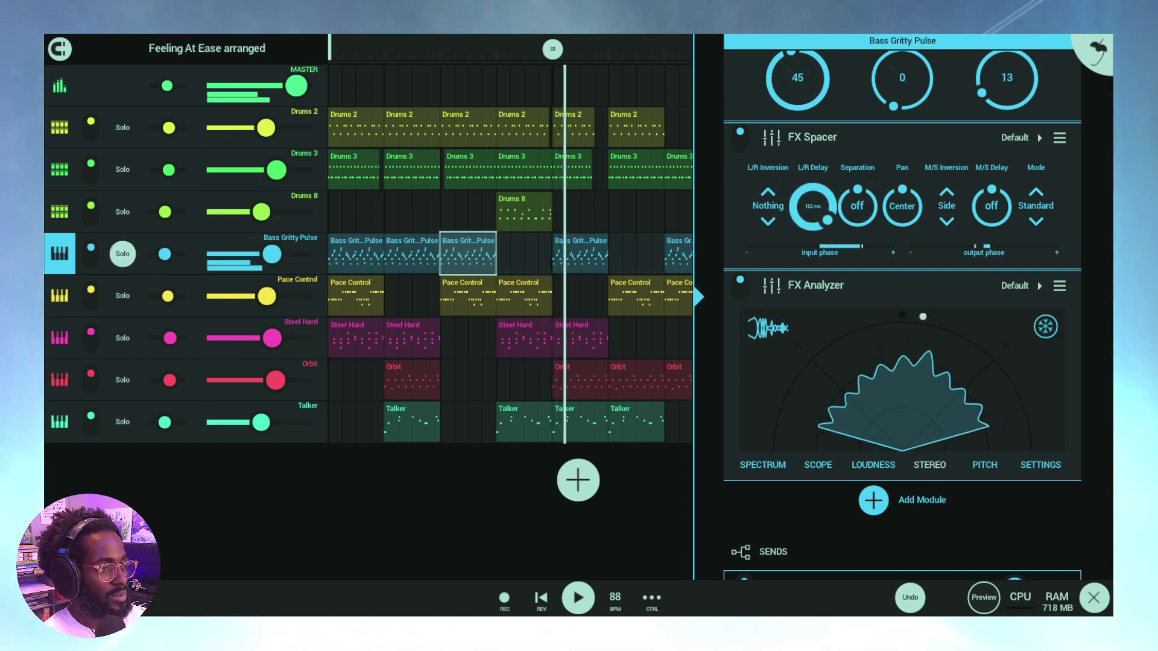
pyautogui.moveTo(812, 205); pyautogui.dragTo(868, 121)
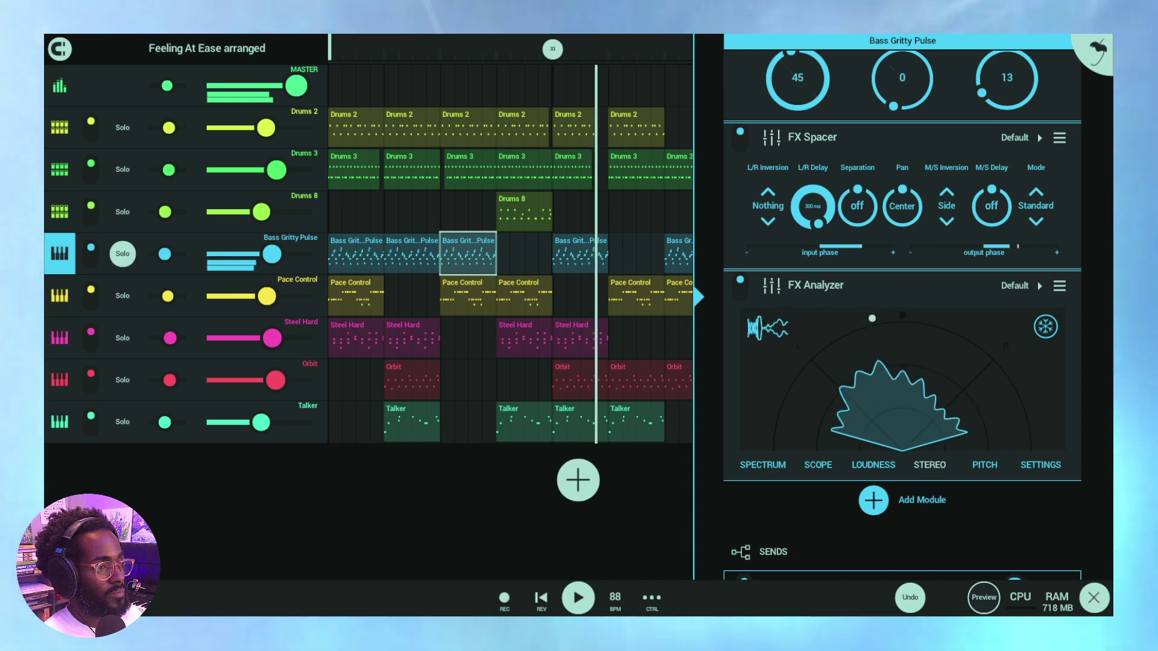
pyautogui.doubleClick(821, 207)
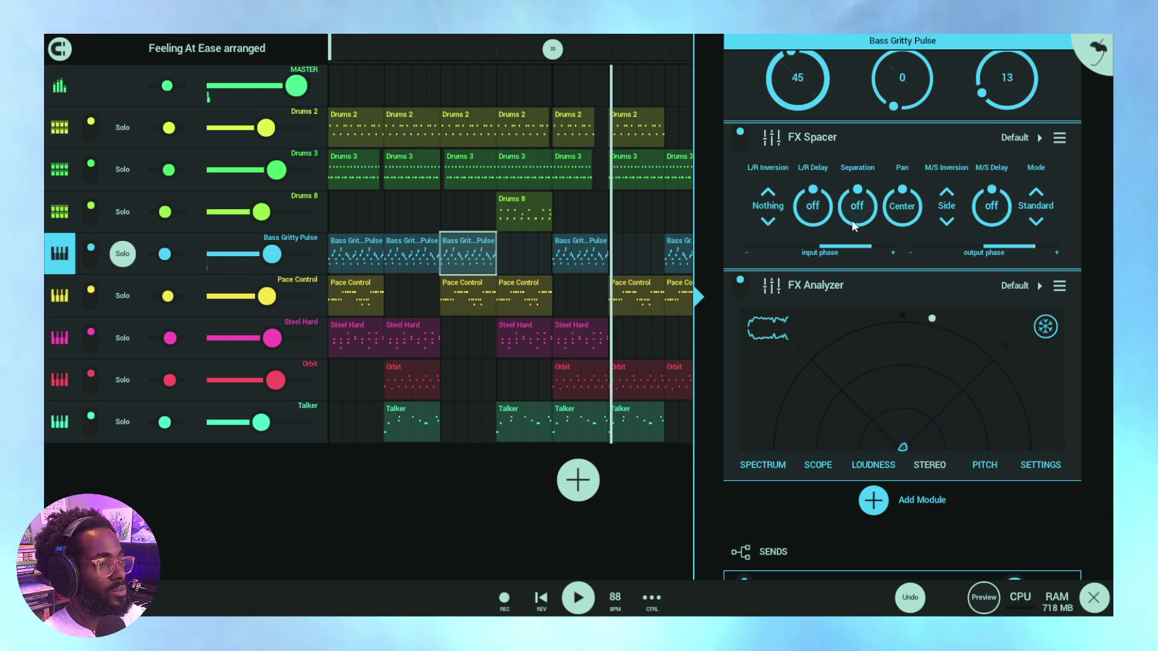
pyautogui.click(129, 259)
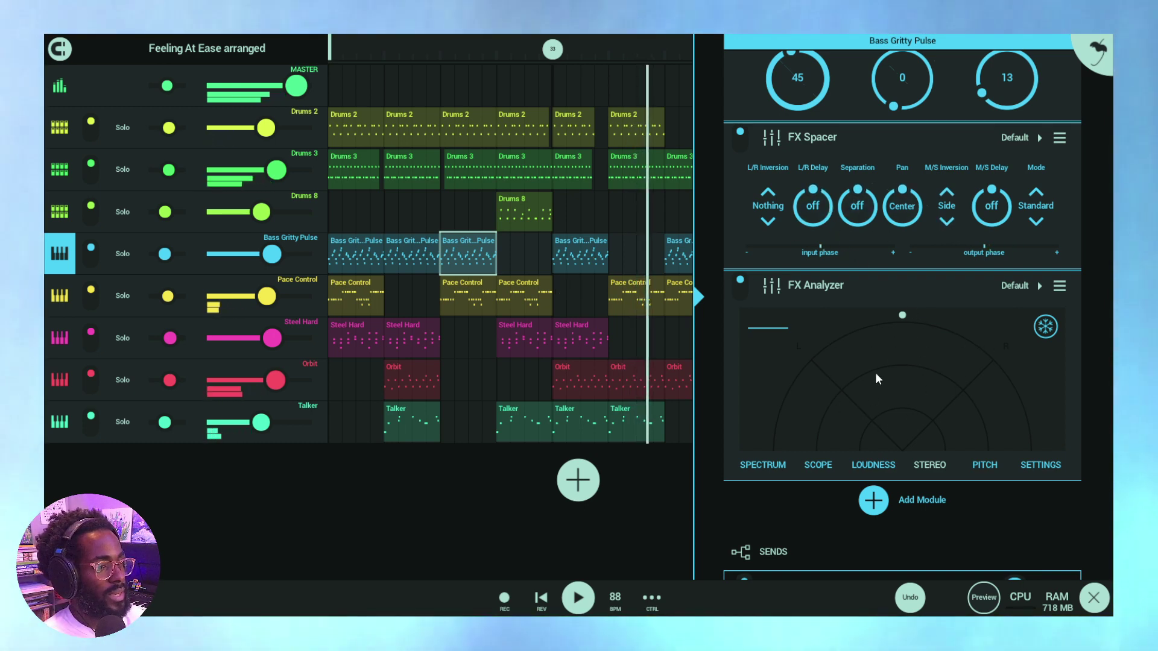
# Look at FX Analyzer settings, return to its Stereo view in another mode, and re-solo the bass.
pyautogui.click(1038, 463)
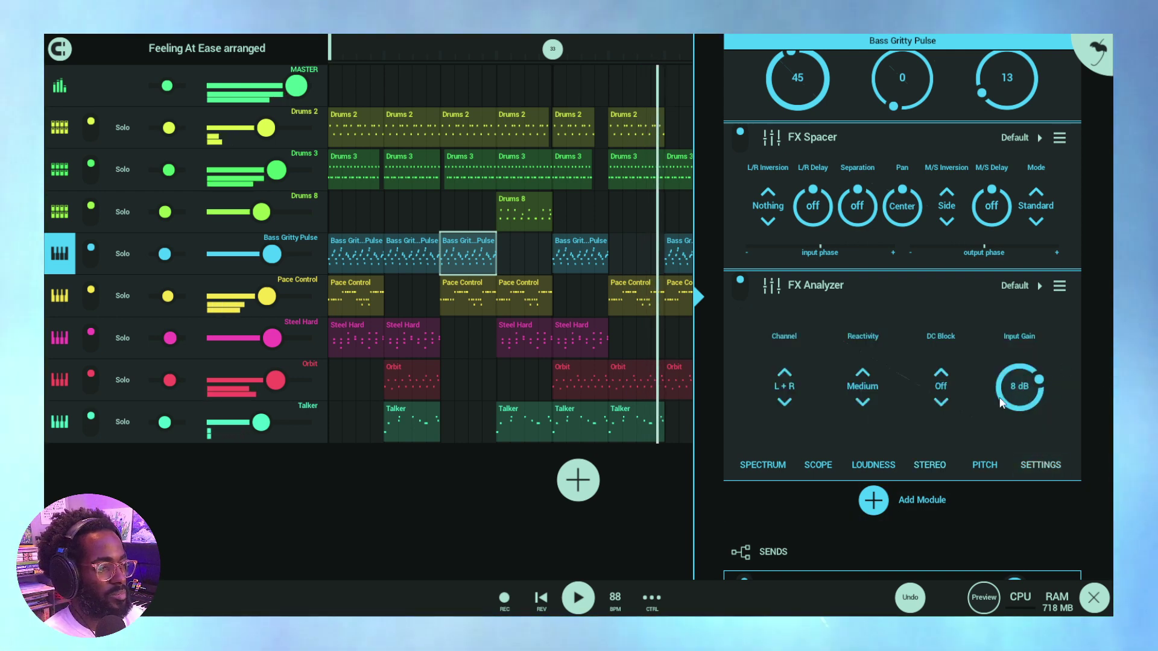
pyautogui.click(921, 463)
pyautogui.click(902, 378)
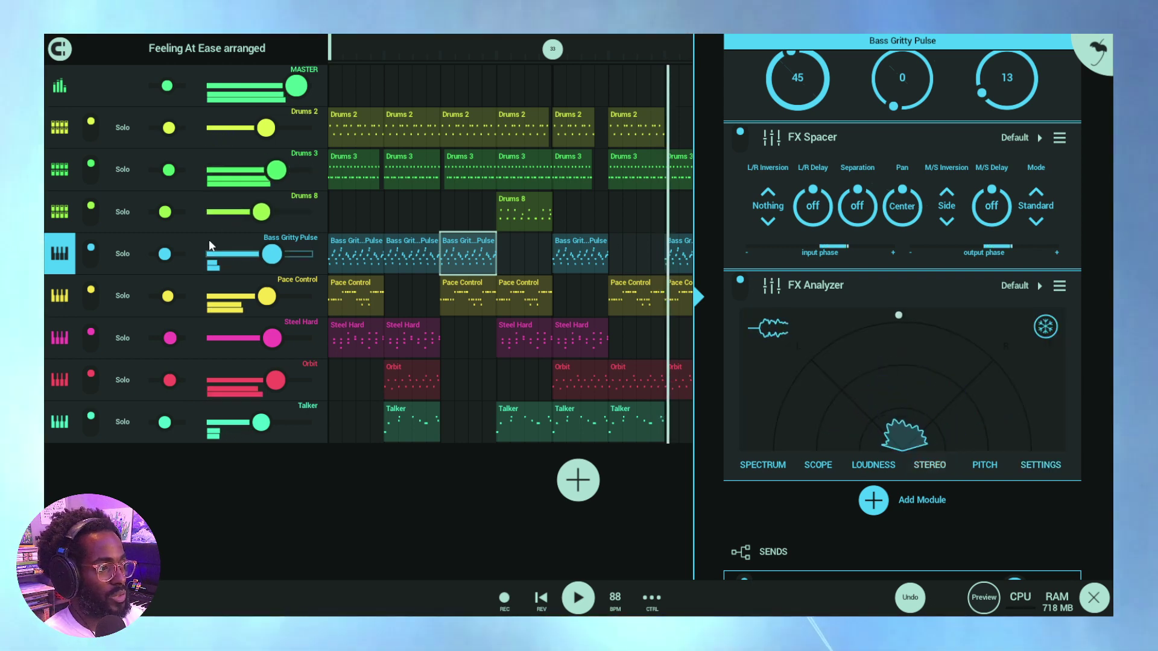
pyautogui.click(123, 253)
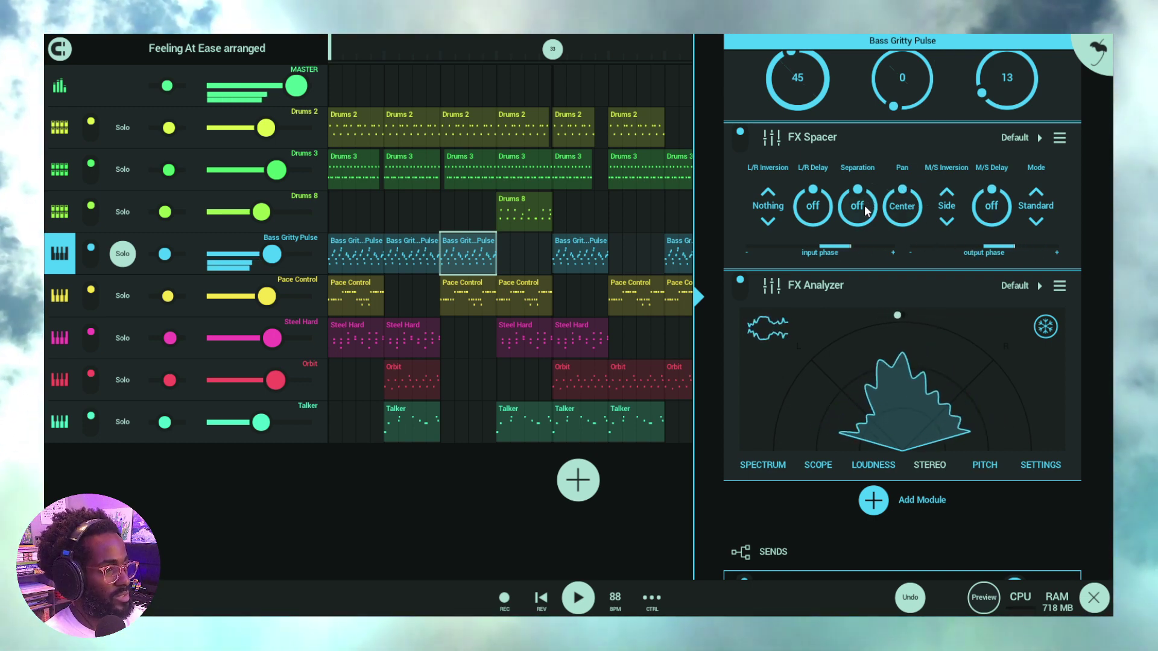
# Sweep FX Spacer Separation to +21 %, -68 %, -100 % and -65 %, then reset it to off.
pyautogui.moveTo(867, 185); pyautogui.dragTo(877, 71)
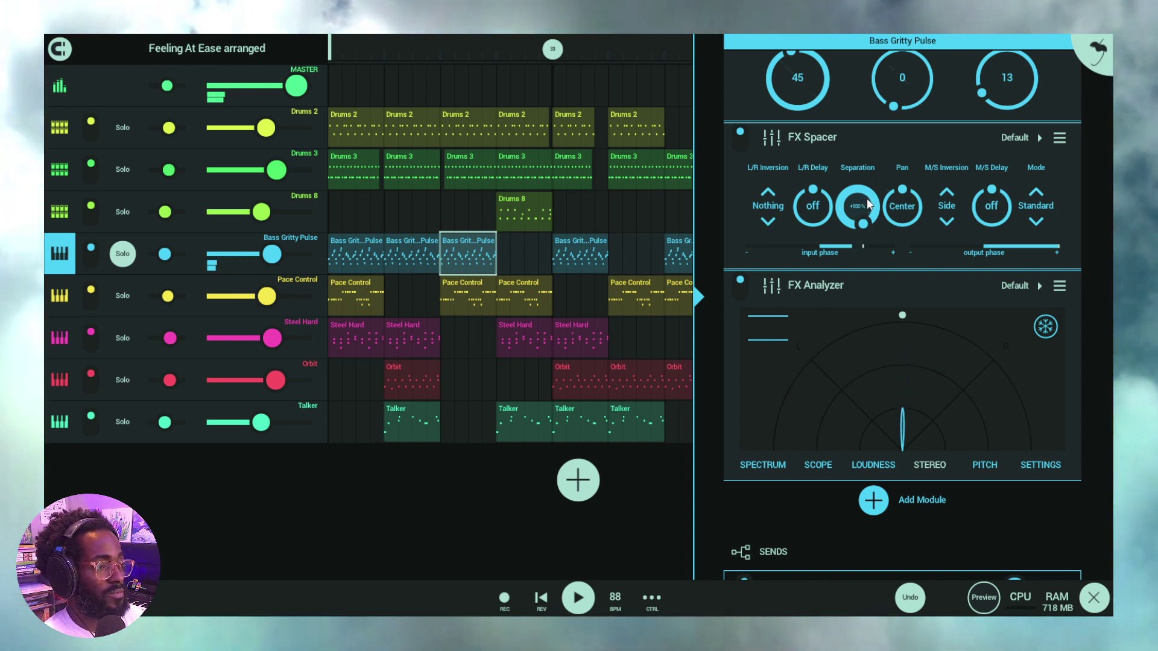
pyautogui.moveTo(833, 235); pyautogui.dragTo(833, 283)
pyautogui.moveTo(856, 206); pyautogui.dragTo(802, 375)
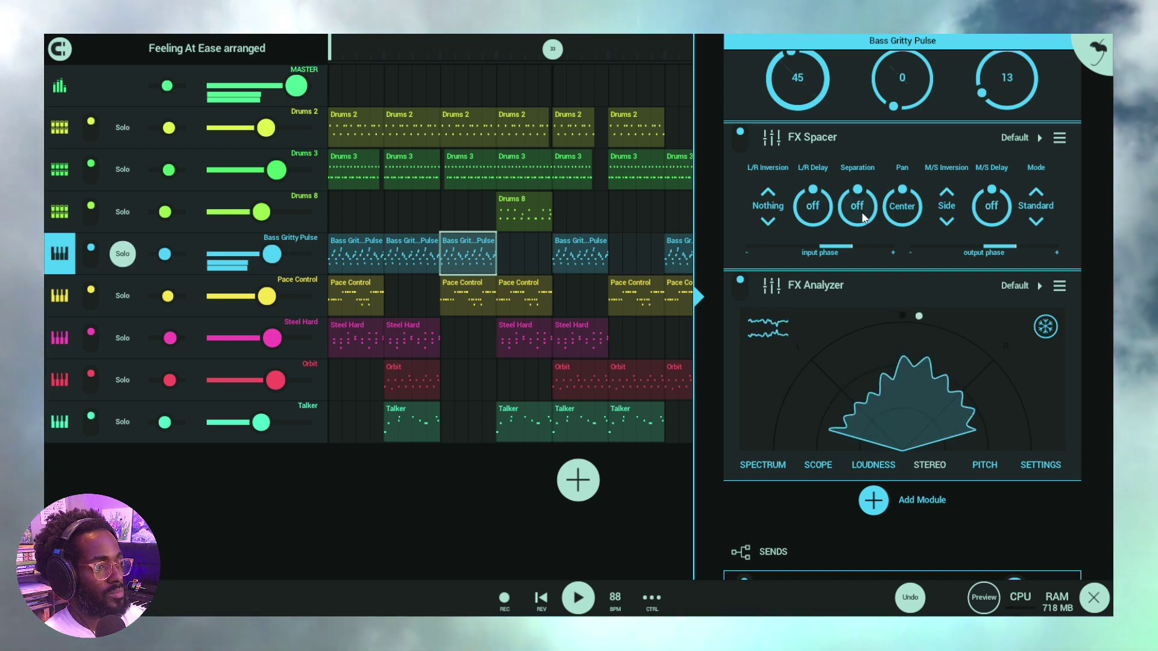
pyautogui.moveTo(863, 217); pyautogui.dragTo(724, 398)
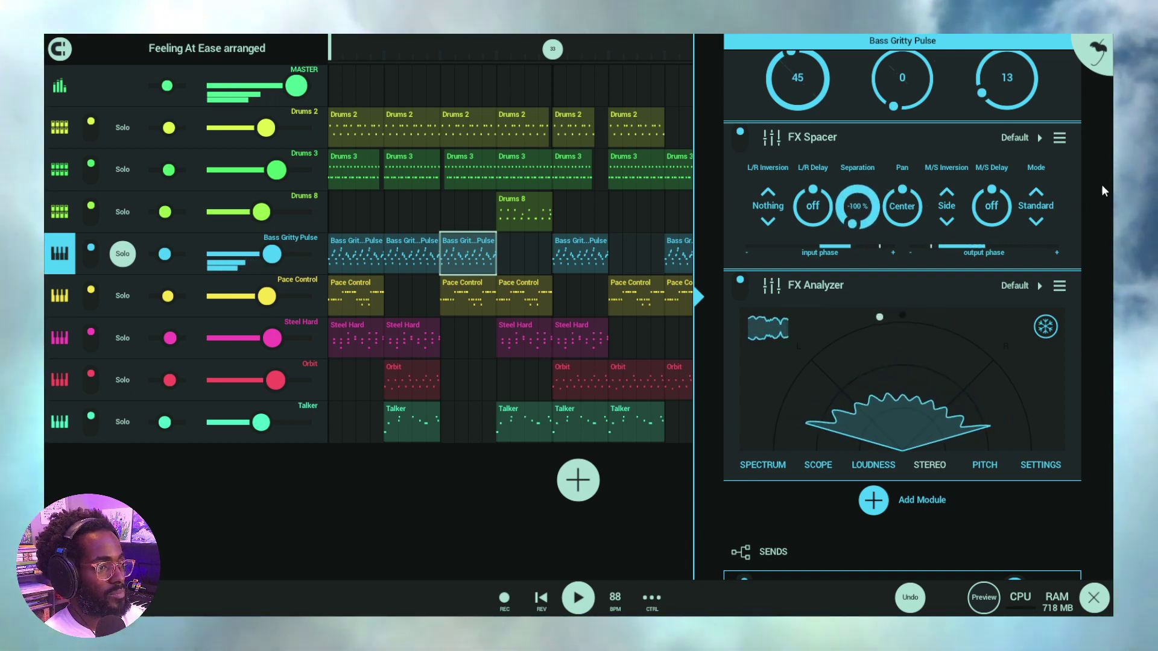
pyautogui.doubleClick(863, 224)
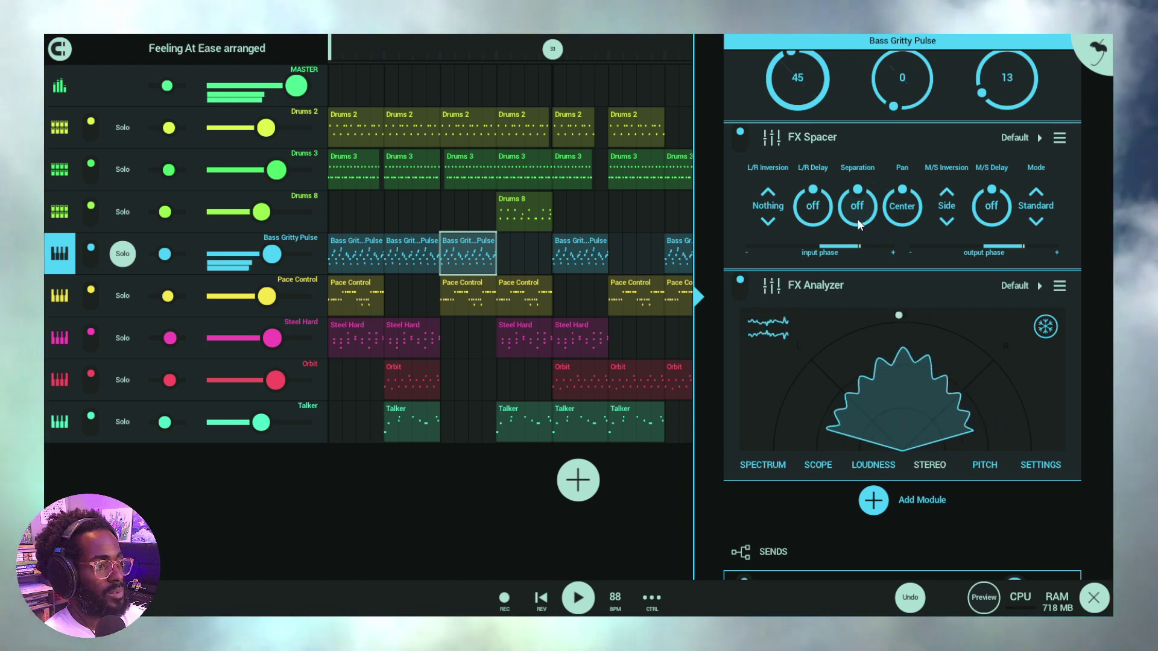
# Try +56 % and -100 % separation, unsolo the bass, and reset Separation to off.
pyautogui.moveTo(863, 216); pyautogui.dragTo(860, 1)
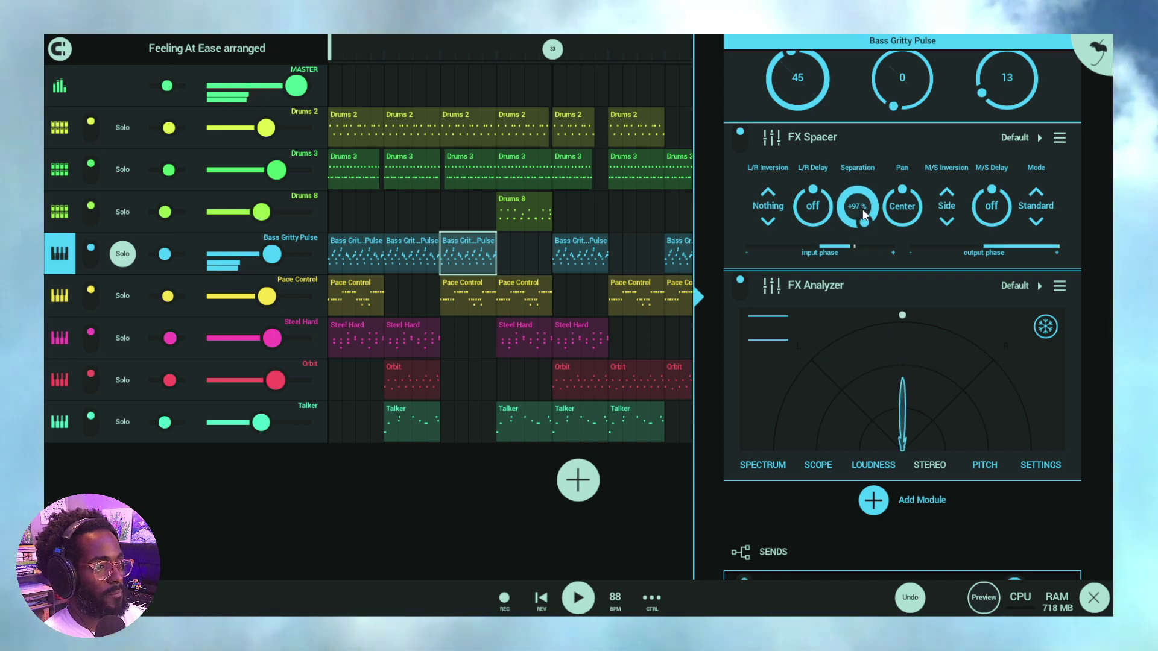
pyautogui.moveTo(864, 214); pyautogui.dragTo(874, 227)
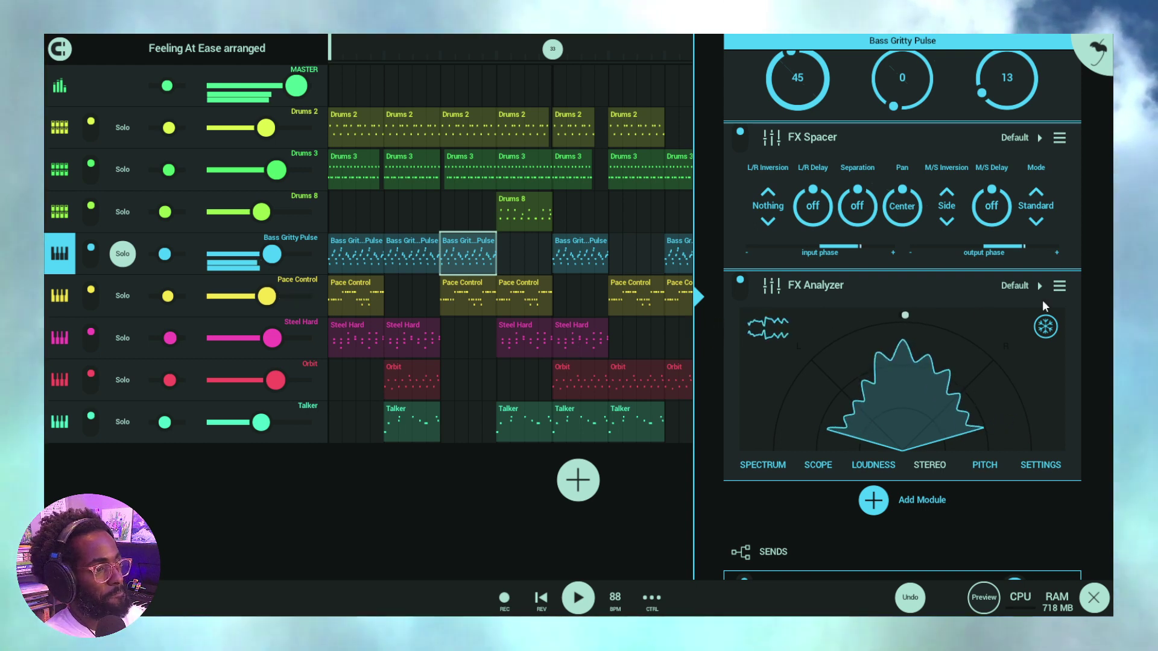
pyautogui.scroll(-1, 1077, 293)
pyautogui.scroll(1, 1090, 297)
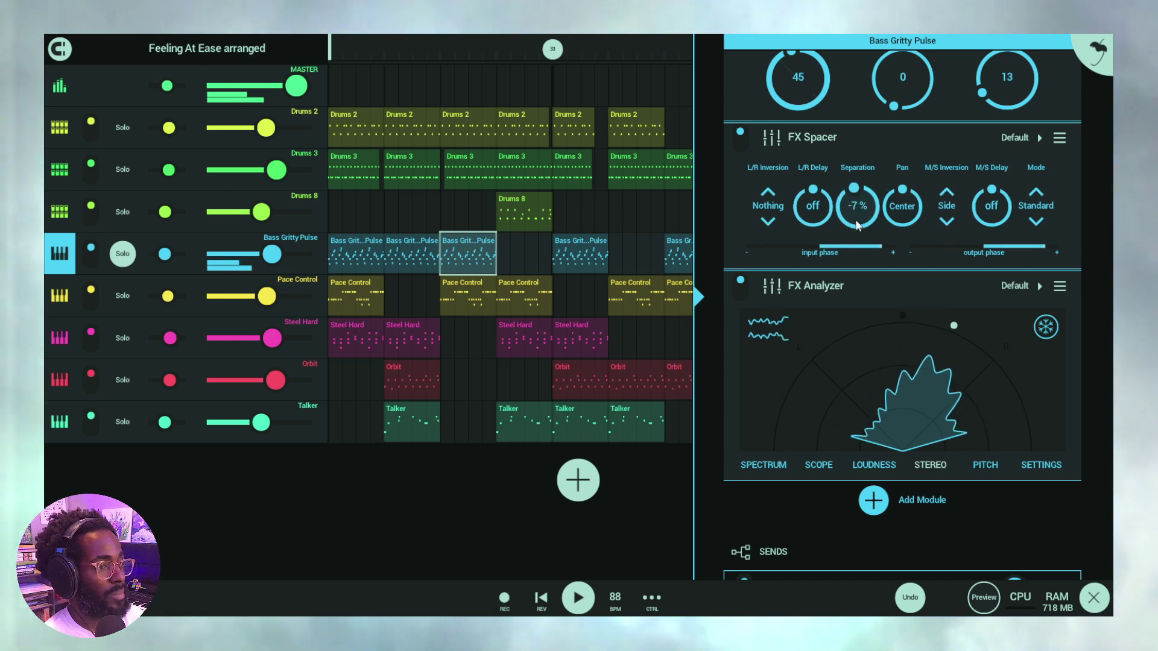
pyautogui.moveTo(855, 219); pyautogui.dragTo(838, 469)
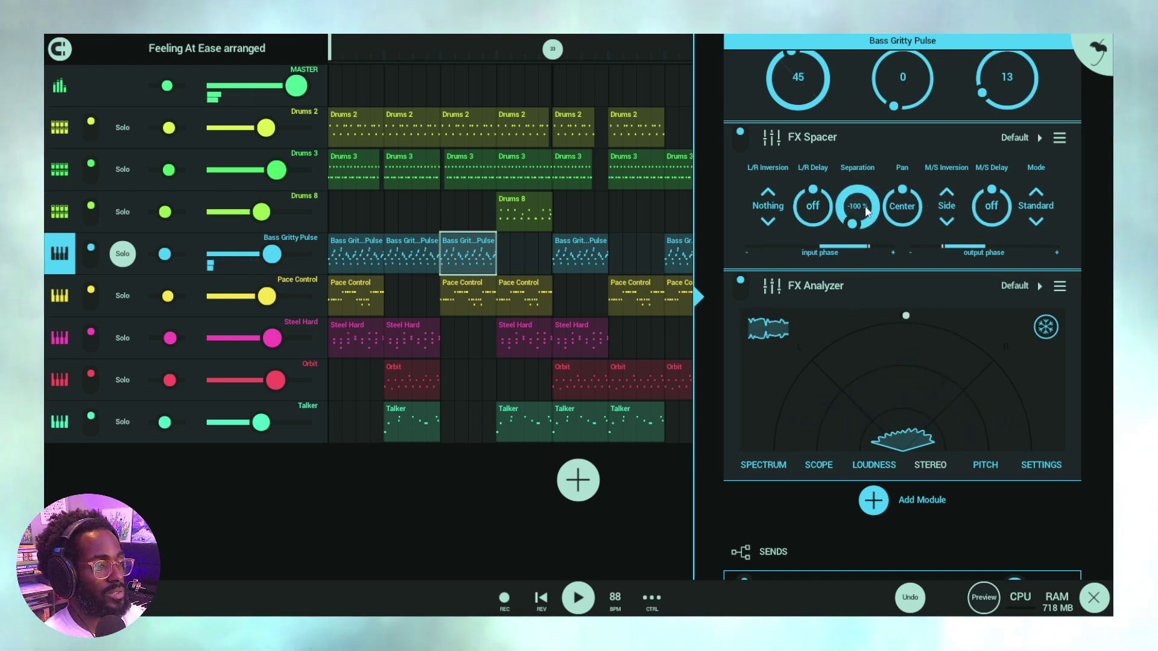
pyautogui.press('s')
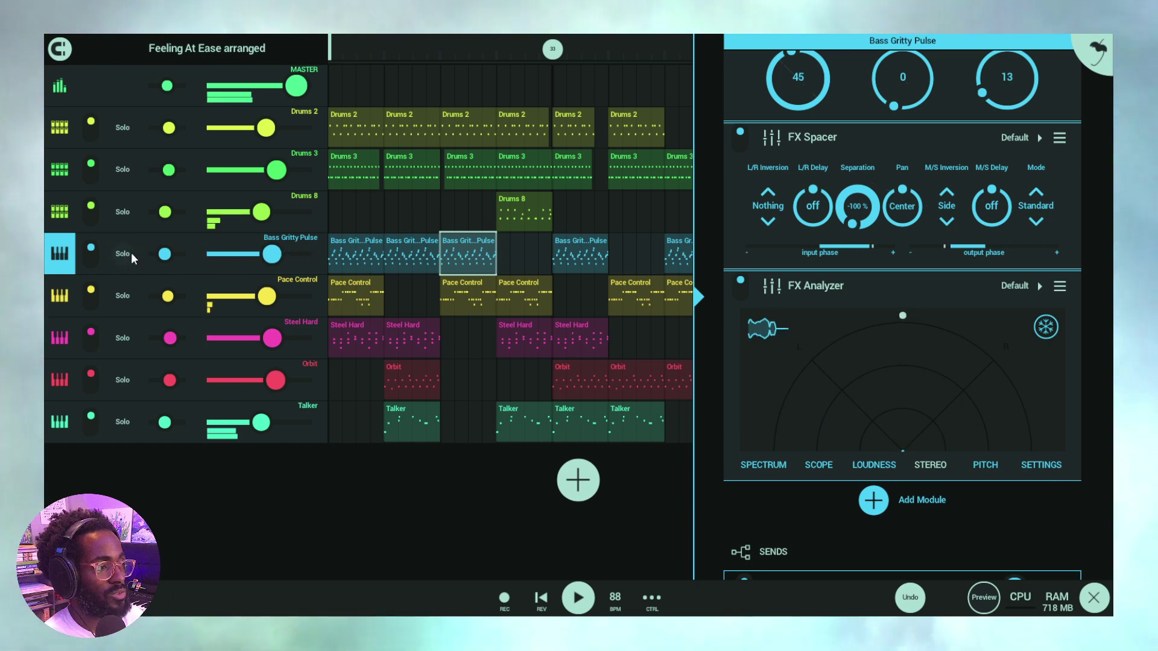
pyautogui.doubleClick(852, 218)
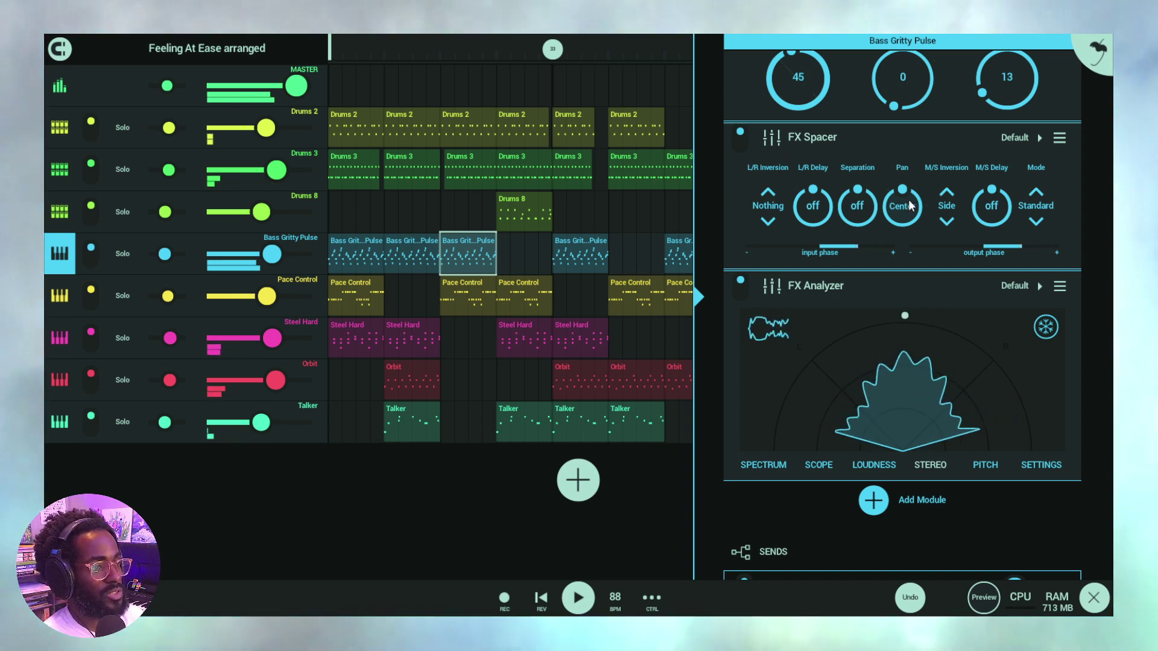
# Solo the bass and pan it nearly fully to one side, then back to about 35–38 %.
pyautogui.click(117, 254)
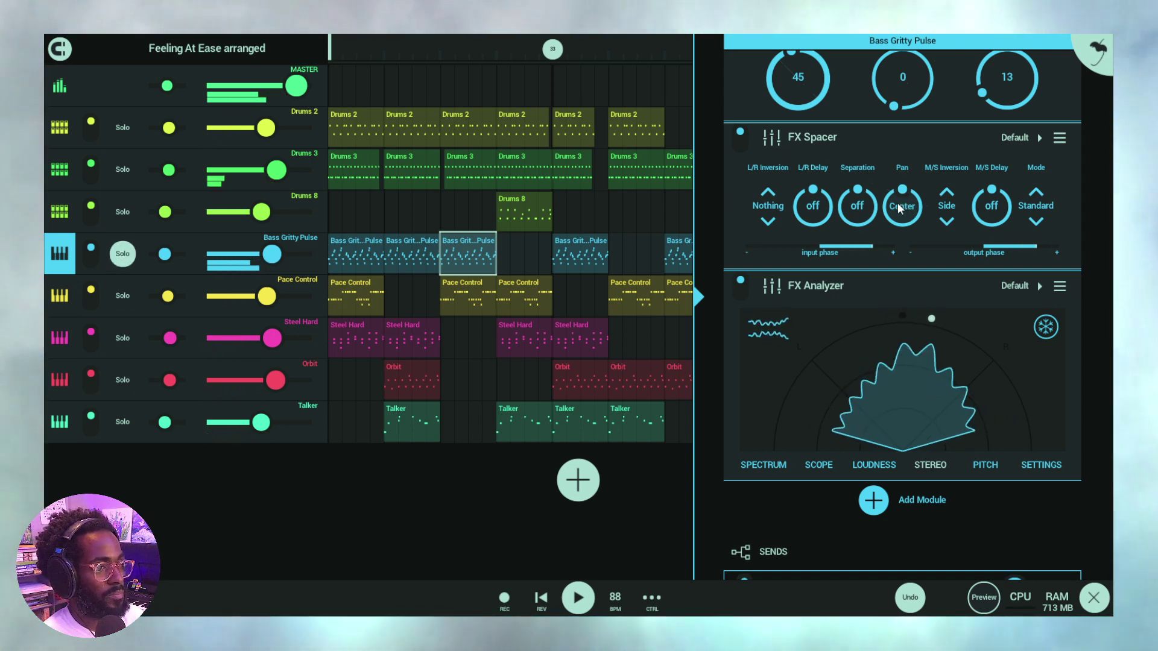
pyautogui.moveTo(905, 216); pyautogui.dragTo(928, 90)
pyautogui.moveTo(924, 155); pyautogui.dragTo(927, 84)
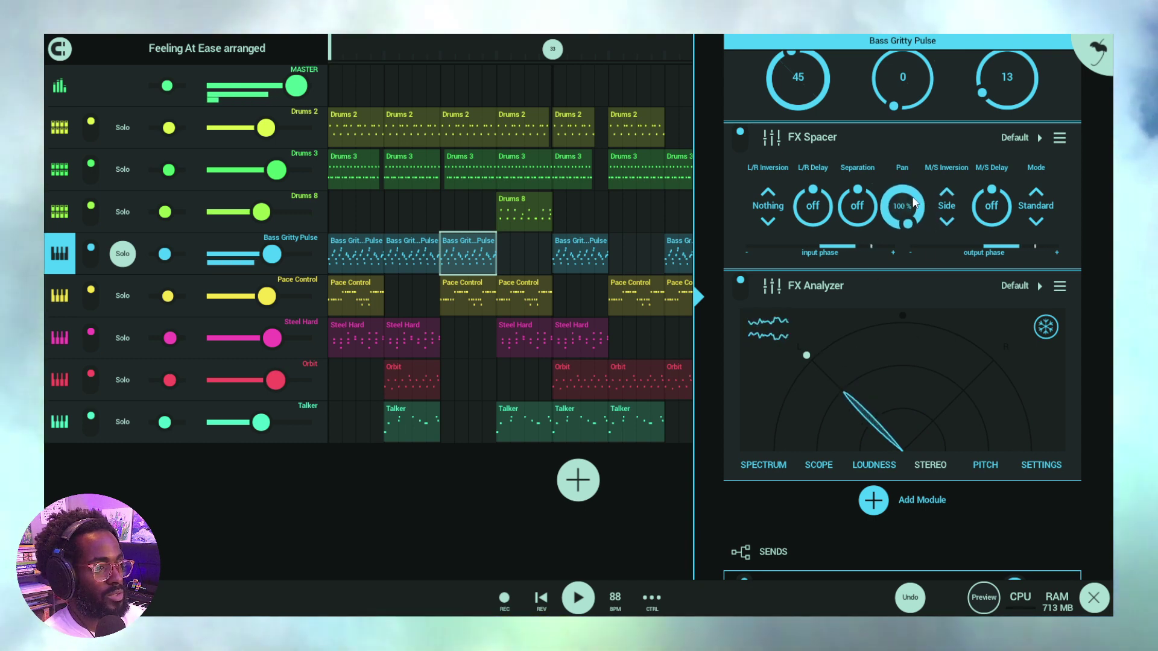
pyautogui.moveTo(905, 294); pyautogui.dragTo(906, 252)
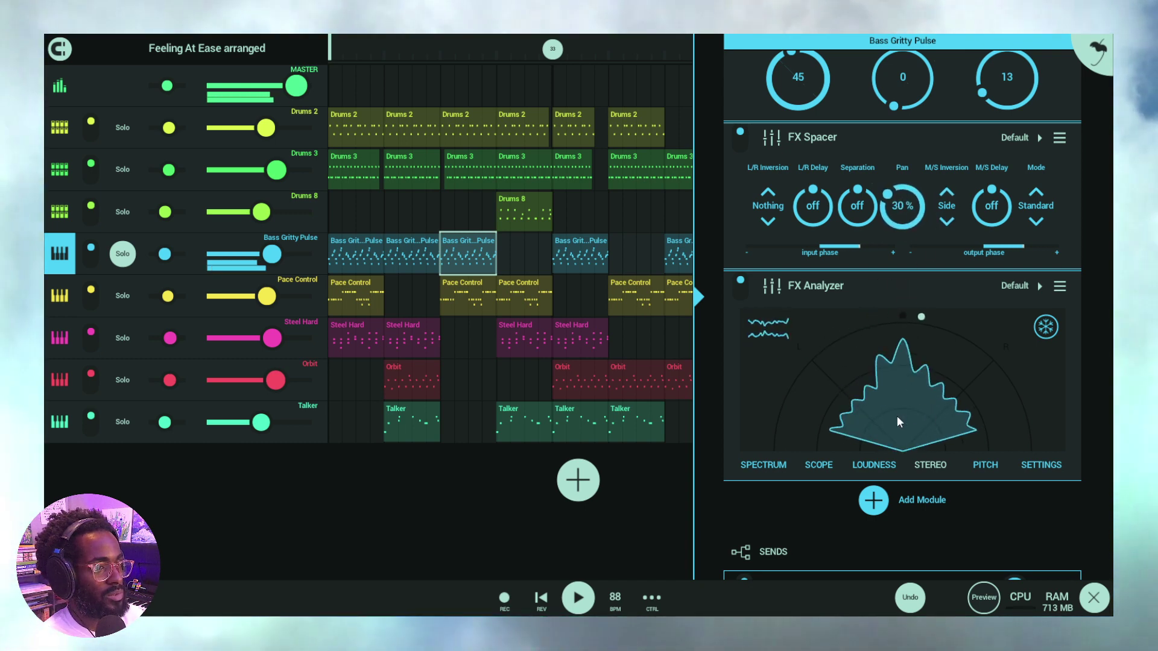
pyautogui.moveTo(896, 421); pyautogui.dragTo(913, 216)
# Sweep the pan through 100 %, 84 %, 15 % and 97 %, then return it to centre.
pyautogui.moveTo(914, 258); pyautogui.dragTo(917, 404)
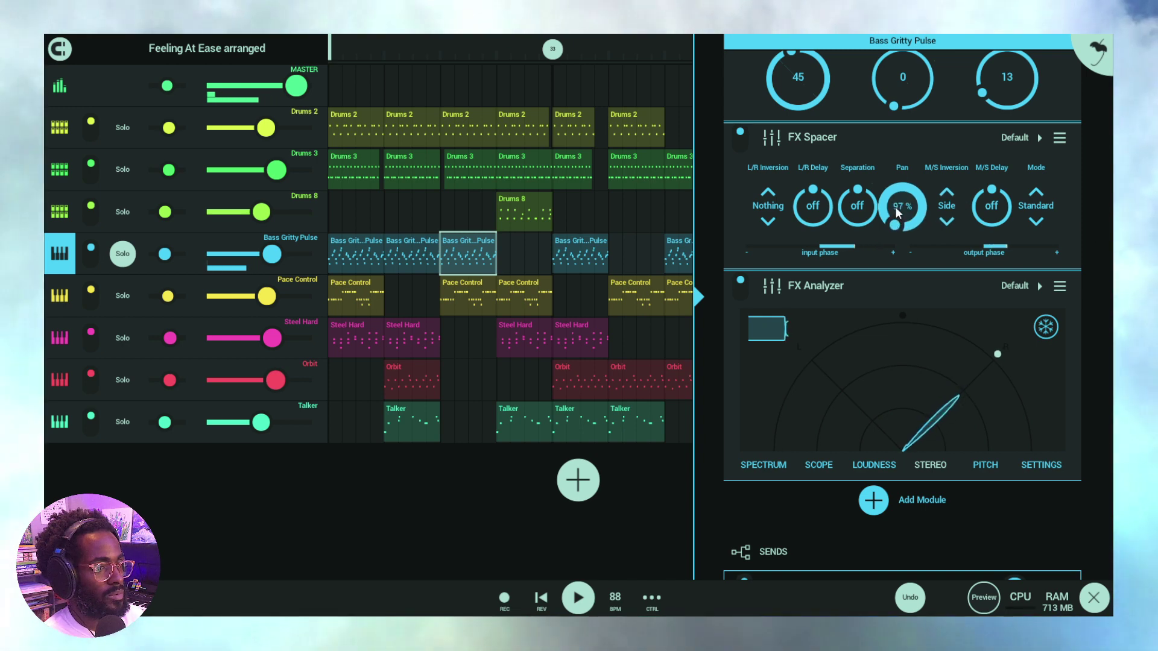
pyautogui.moveTo(898, 223); pyautogui.dragTo(914, 164)
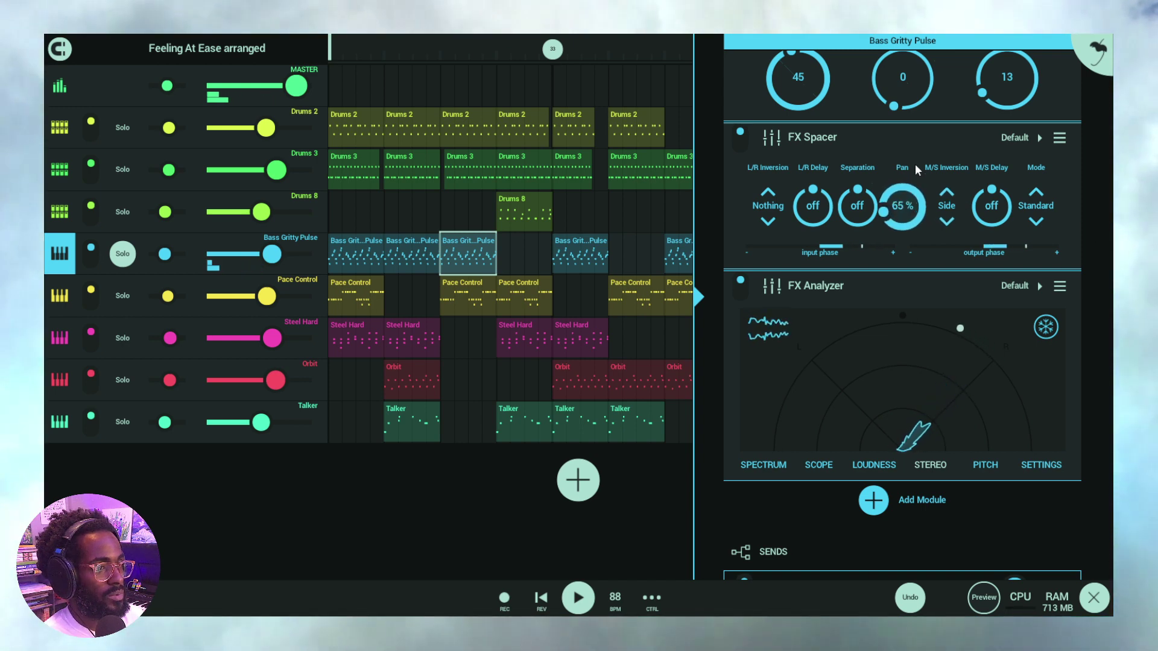
pyautogui.moveTo(899, 223); pyautogui.dragTo(932, 139)
pyautogui.moveTo(915, 212); pyautogui.dragTo(948, 105)
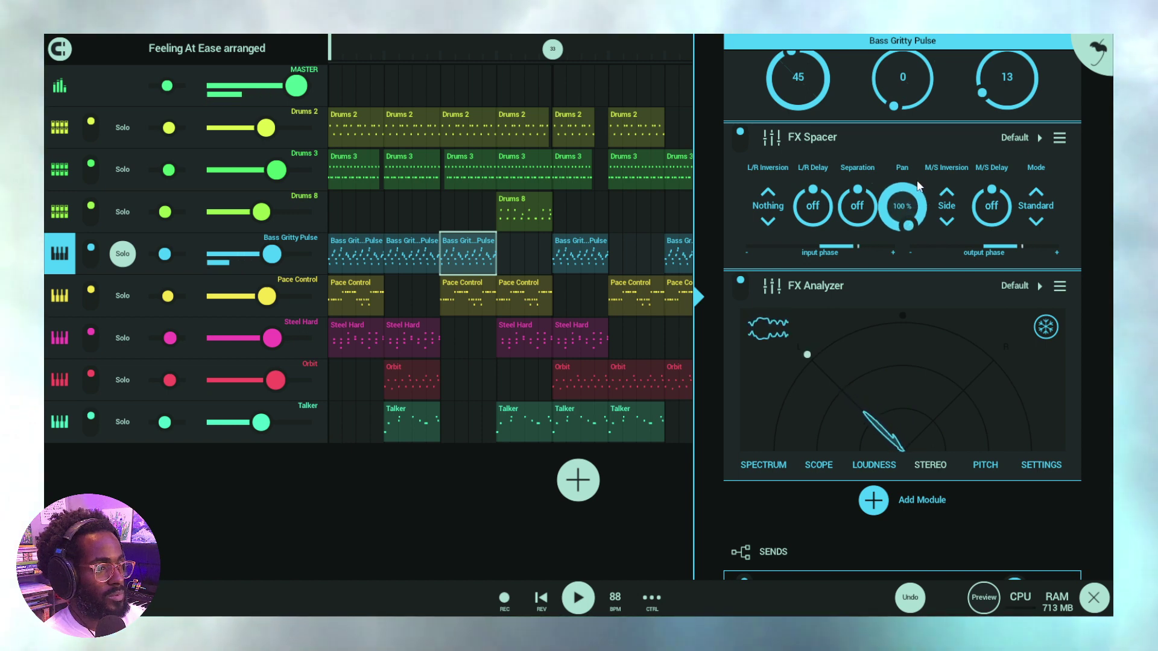
pyautogui.moveTo(918, 185); pyautogui.dragTo(914, 249)
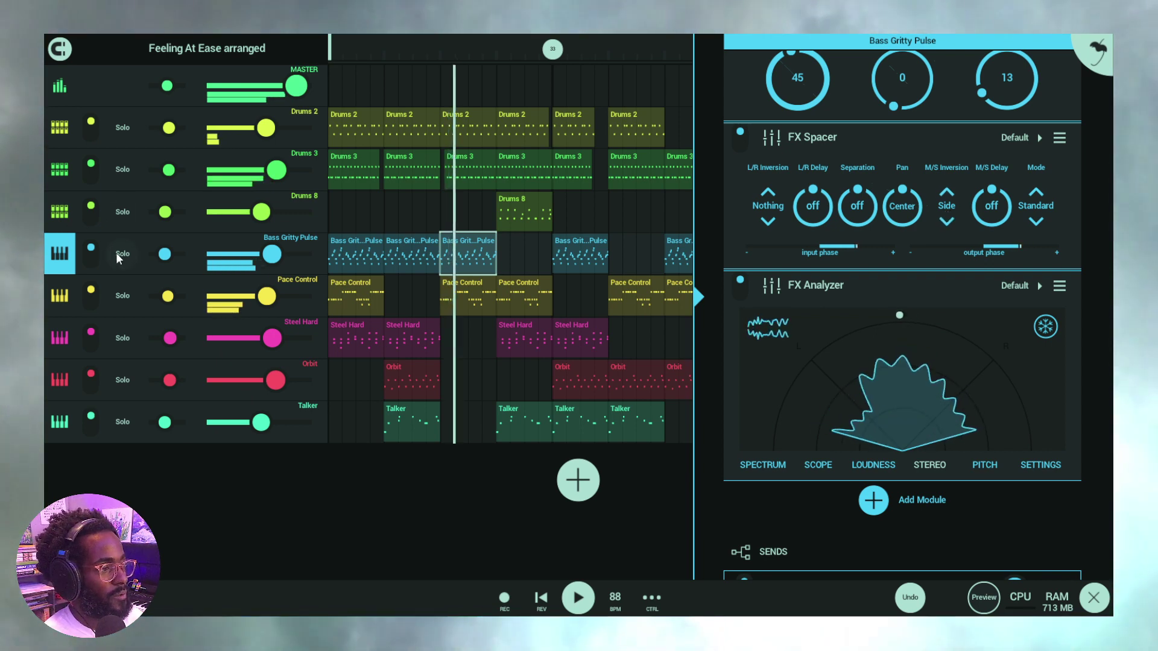
# Keep M/S Inversion on Side and unsolo Bass Gritty Pulse so all tracks play.
pyautogui.click(946, 206)
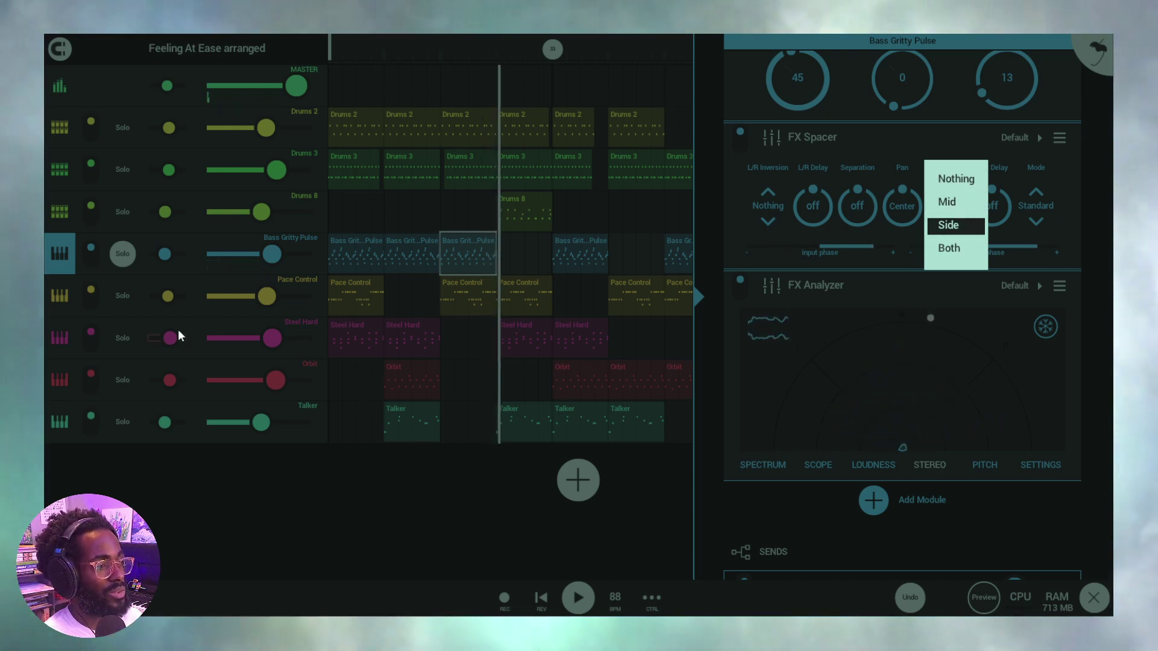
pyautogui.click(129, 255)
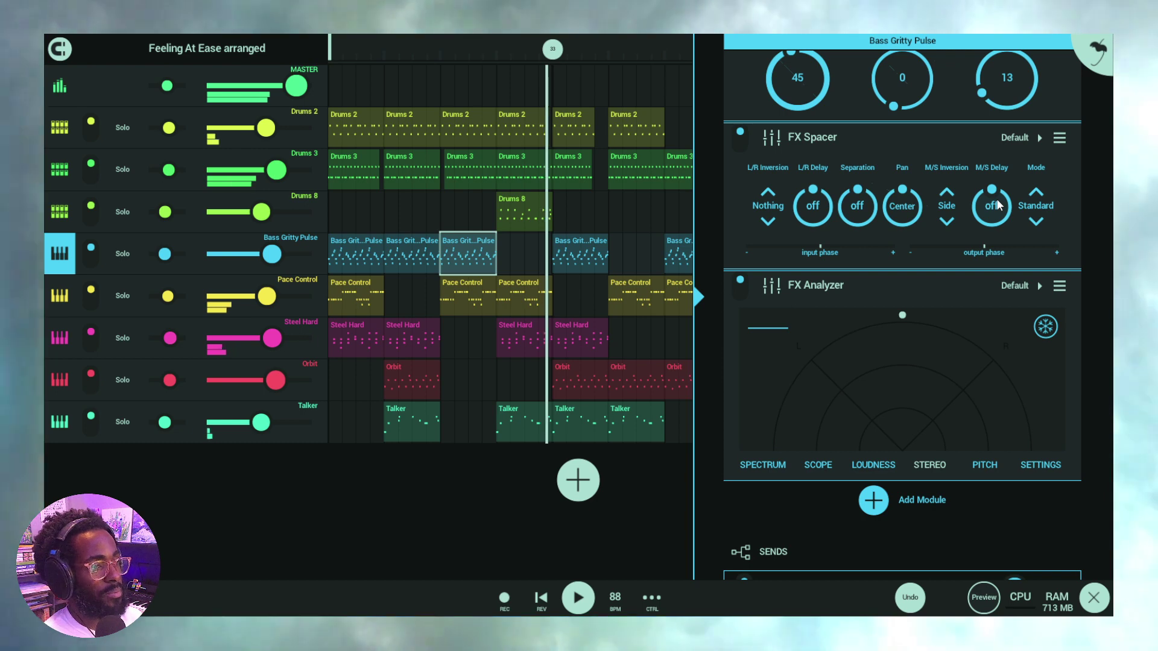
# Cycle M/S Inversion through Mid, Side and Both, restart playback, then choose Nothing.
pyautogui.click(954, 204)
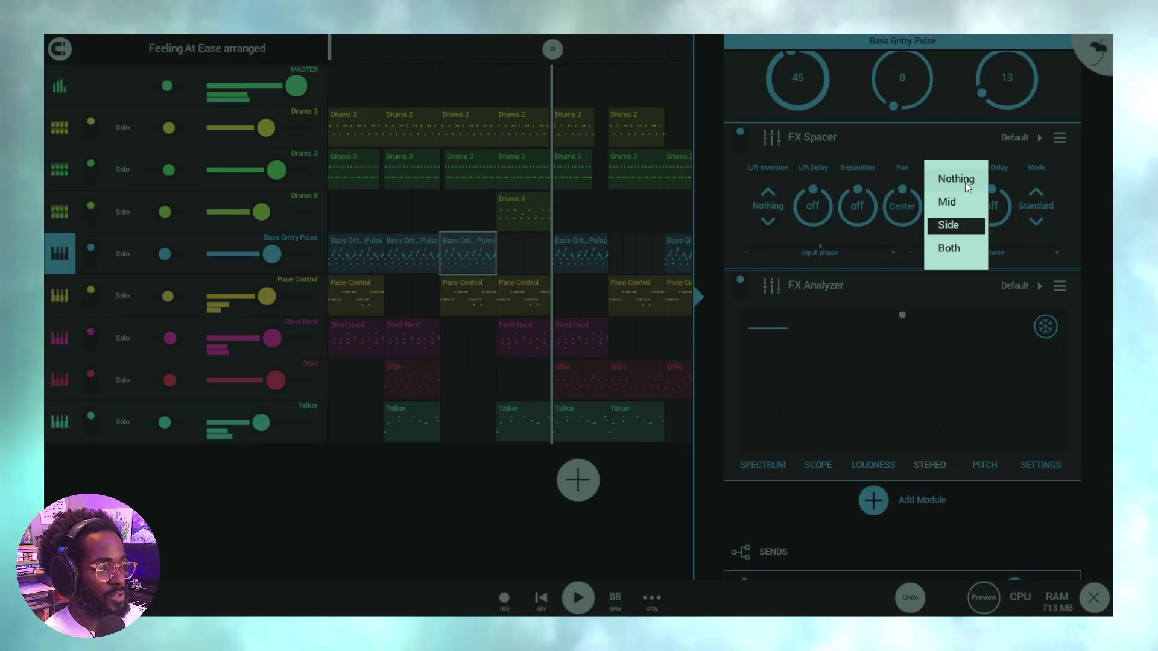
pyautogui.click(959, 201)
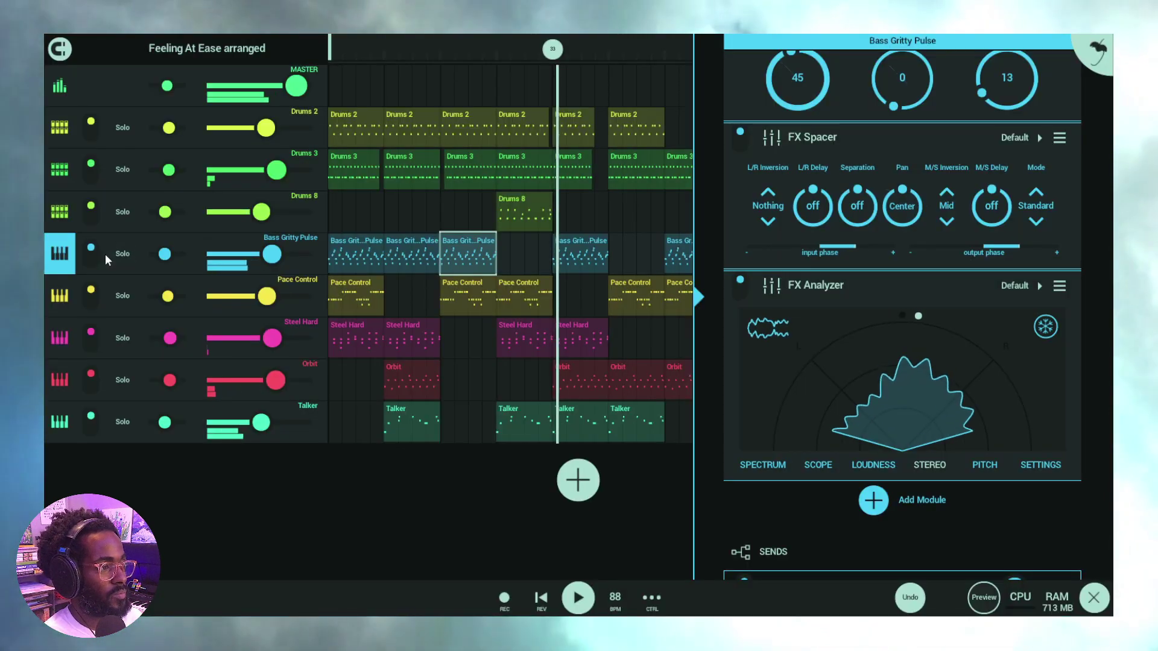
pyautogui.click(946, 205)
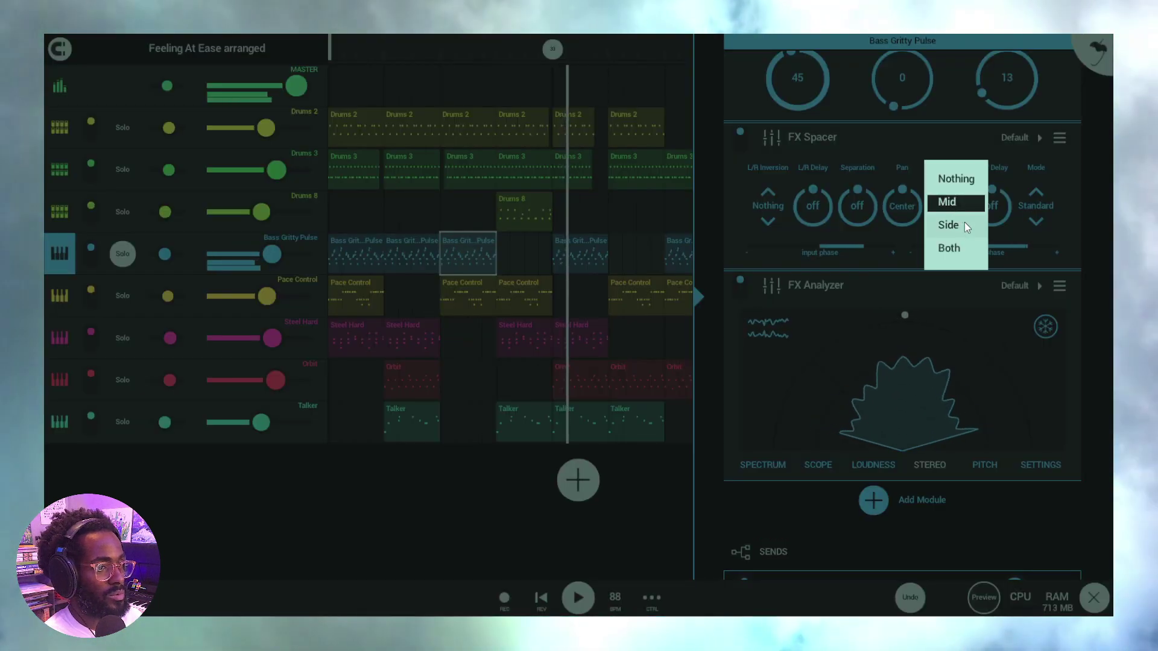
pyautogui.click(964, 222)
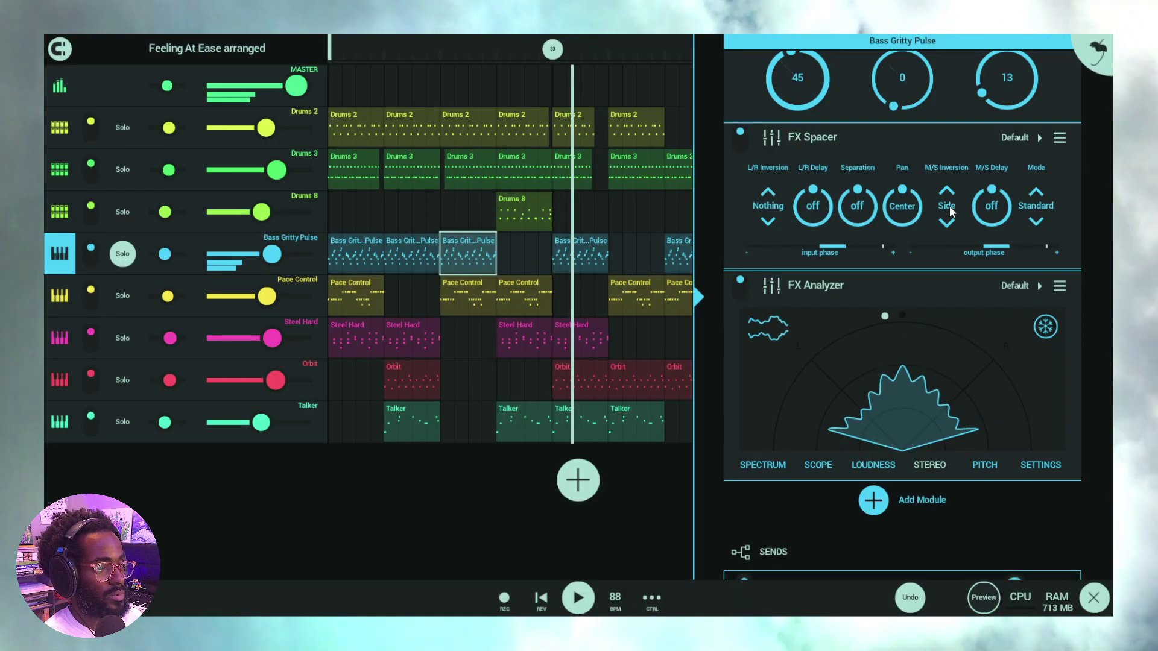
pyautogui.click(952, 212)
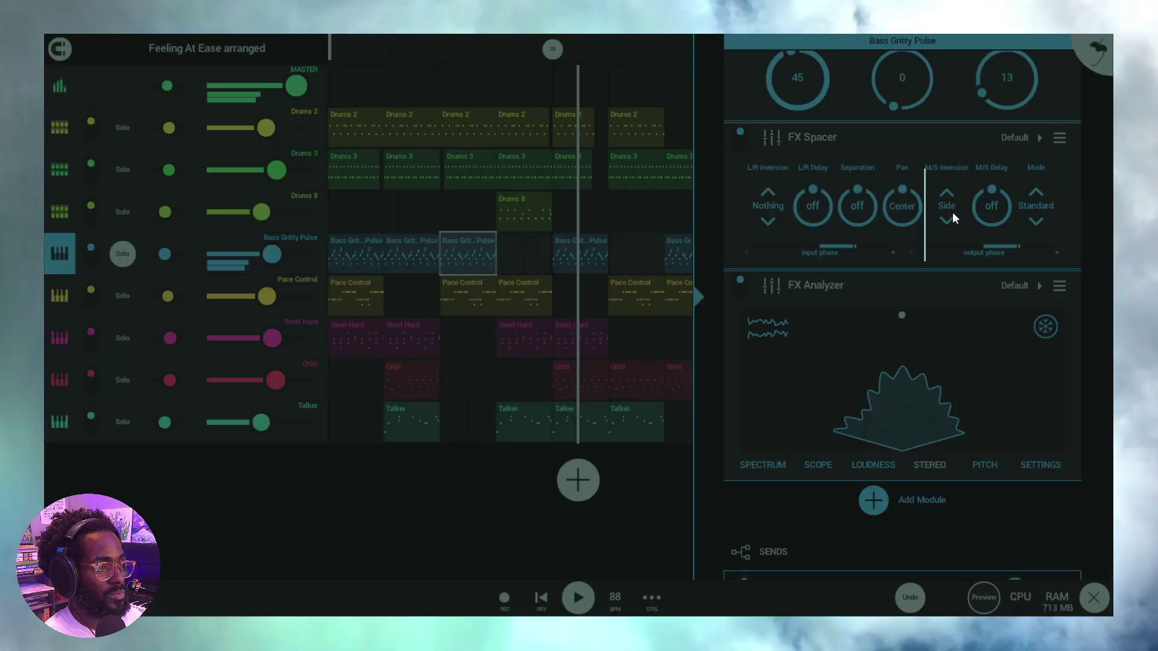
pyautogui.click(958, 246)
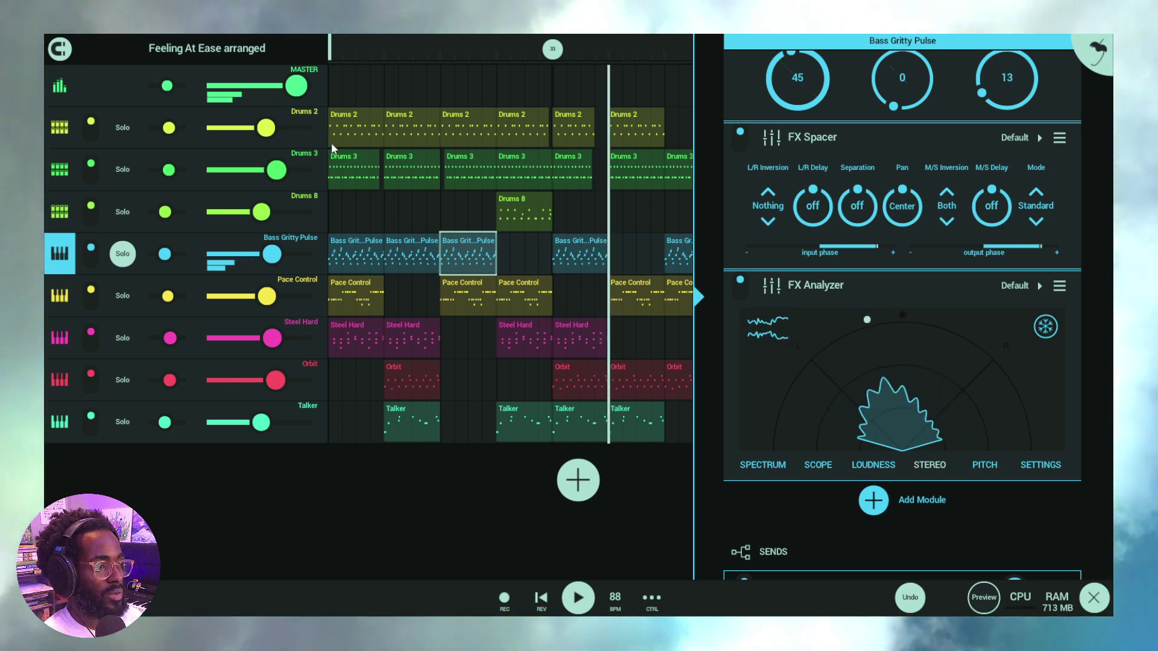
pyautogui.click(545, 599)
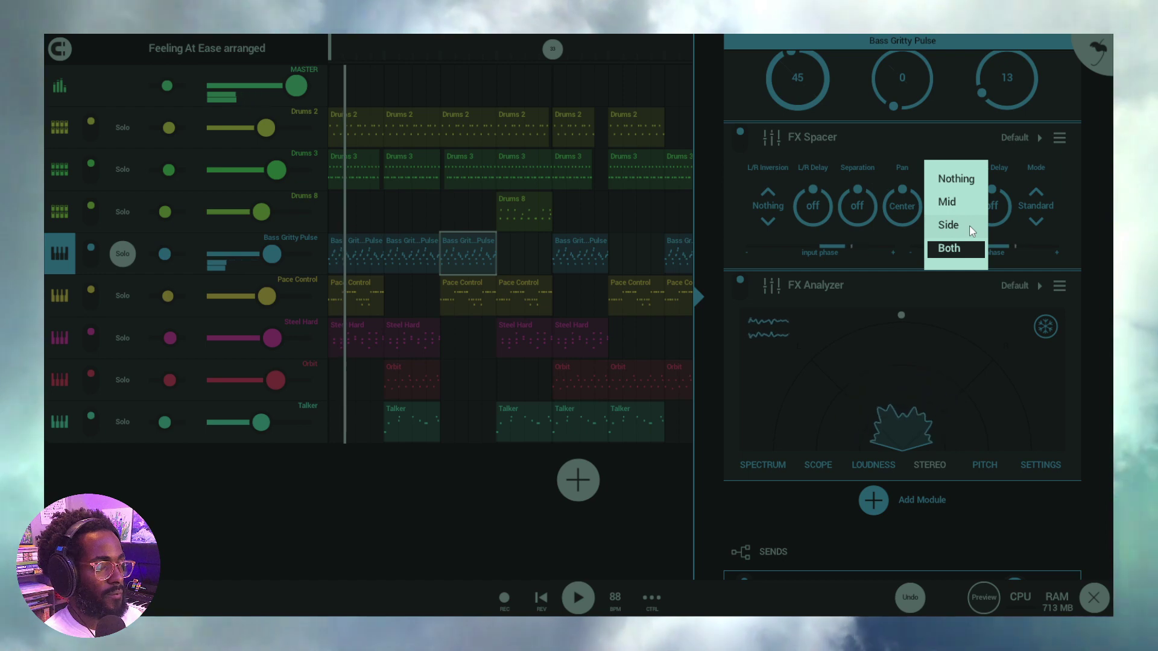
pyautogui.click(960, 183)
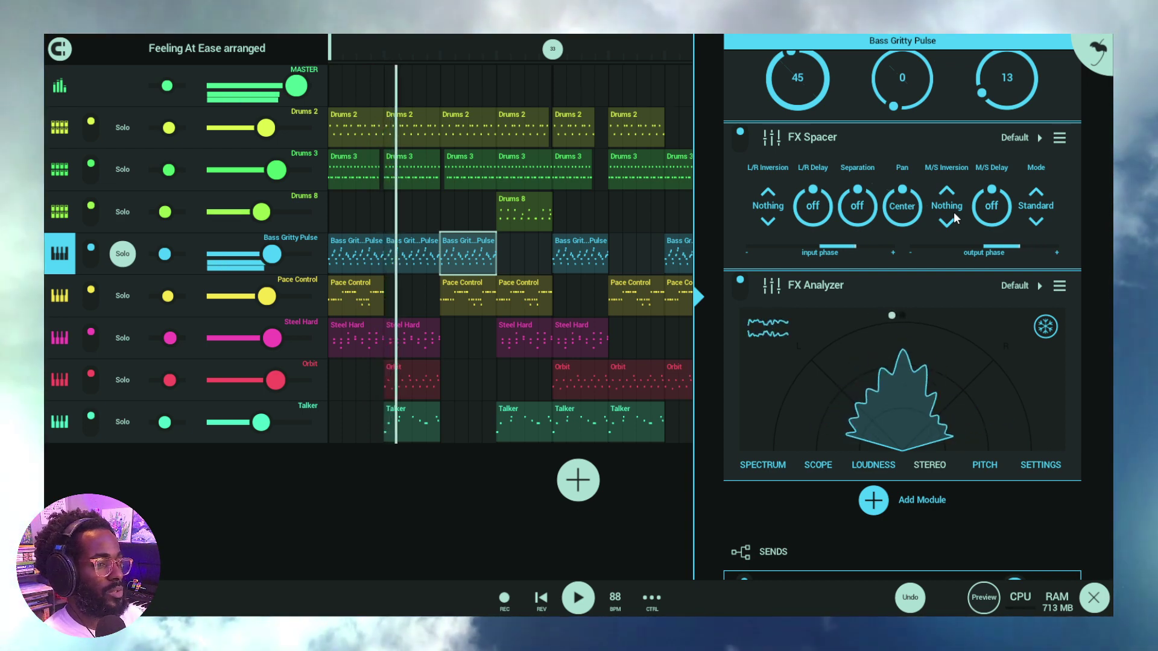
# Set M/S Inversion to Side, then Nothing, and finally Mid.
pyautogui.click(953, 211)
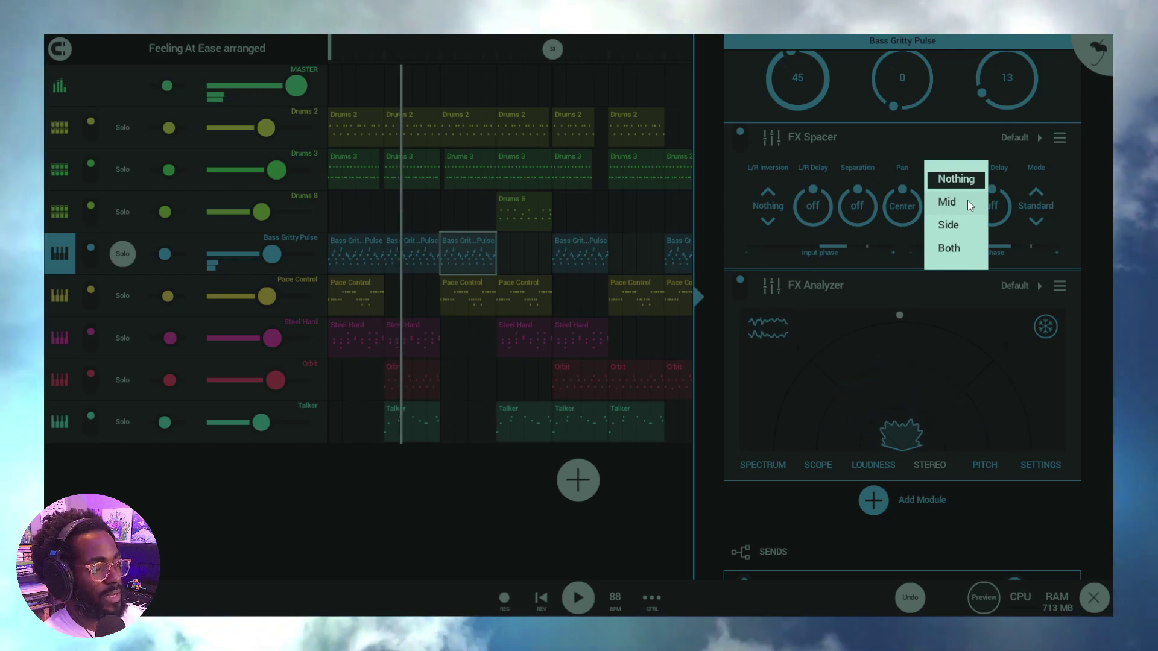
pyautogui.click(965, 218)
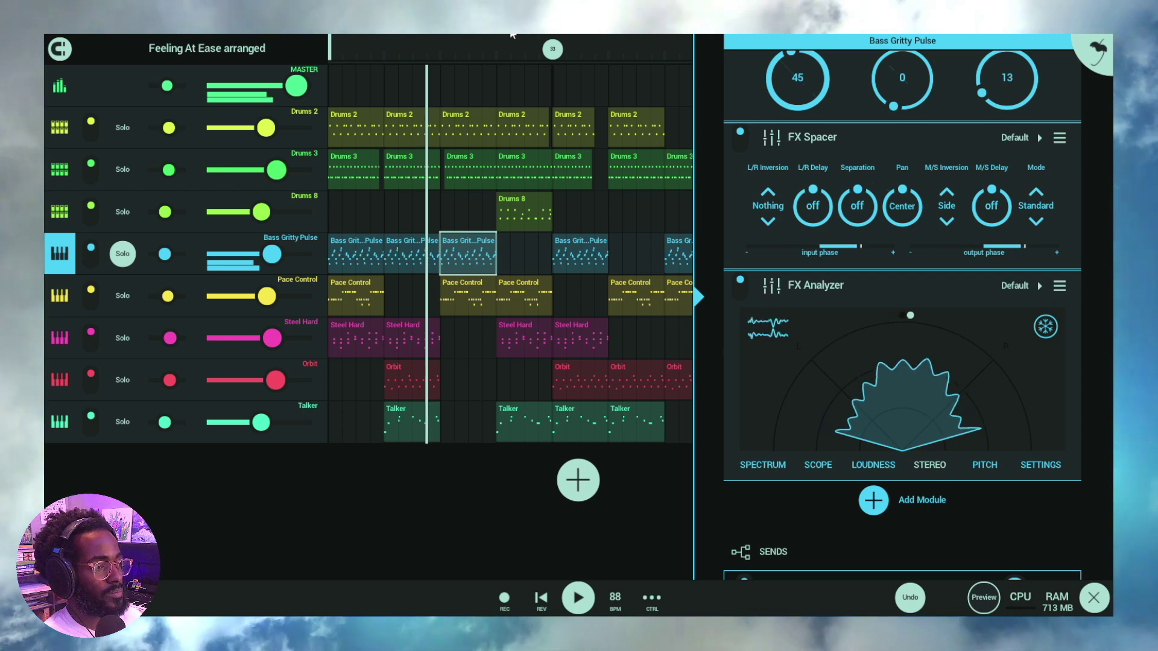
pyautogui.click(947, 207)
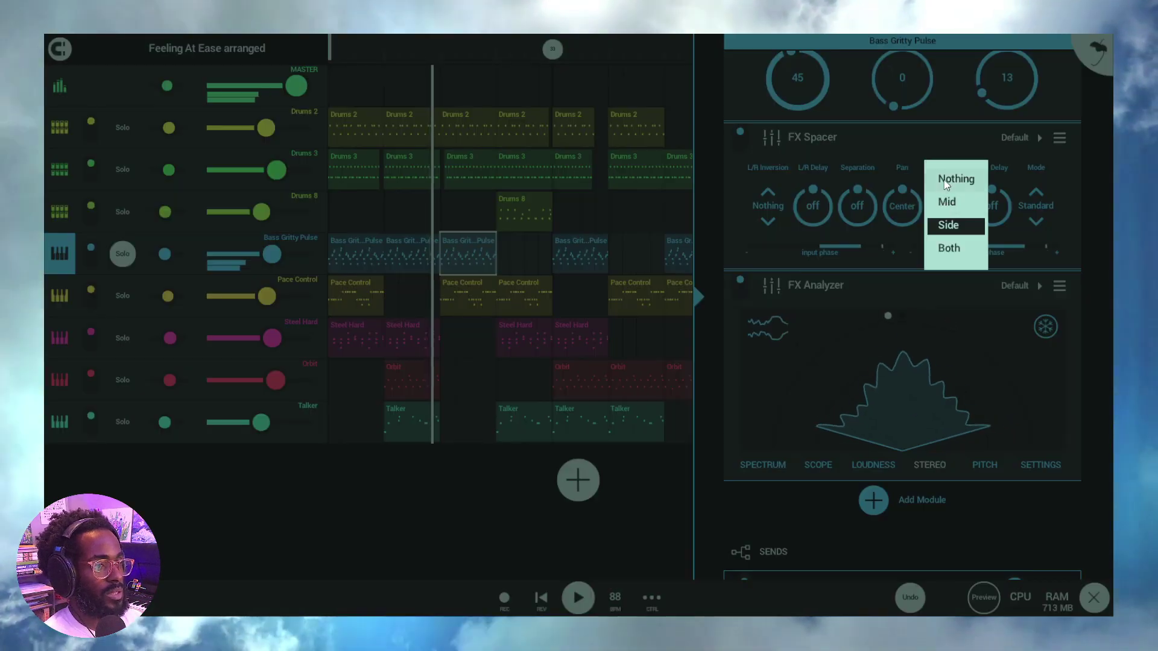
pyautogui.click(955, 174)
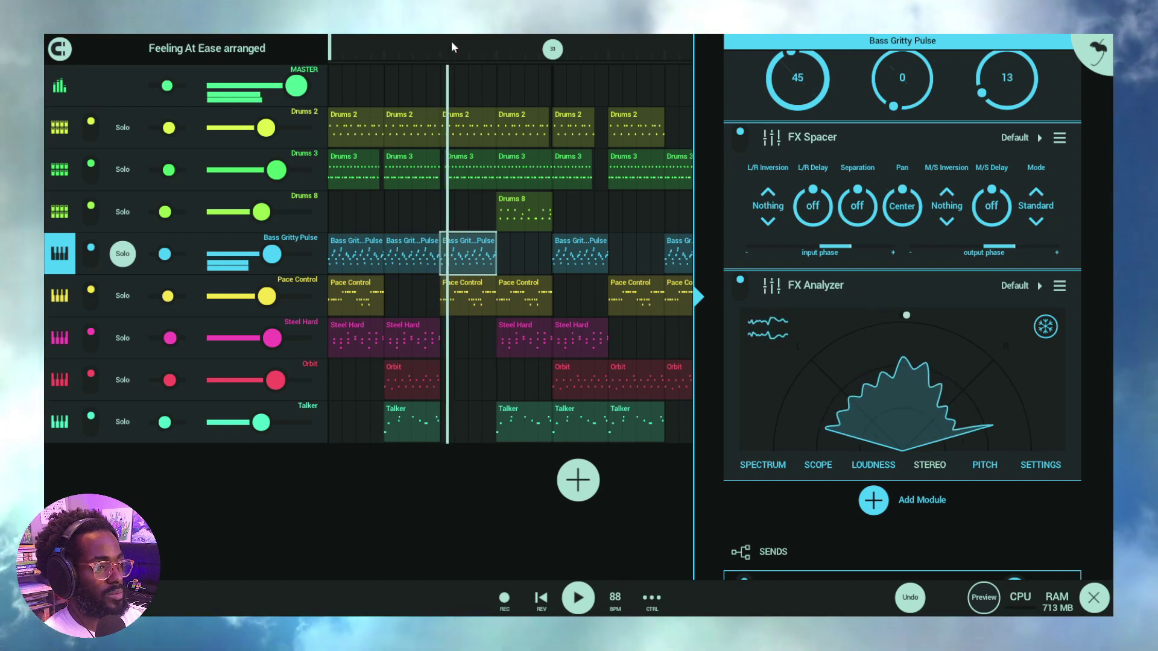
pyautogui.click(948, 208)
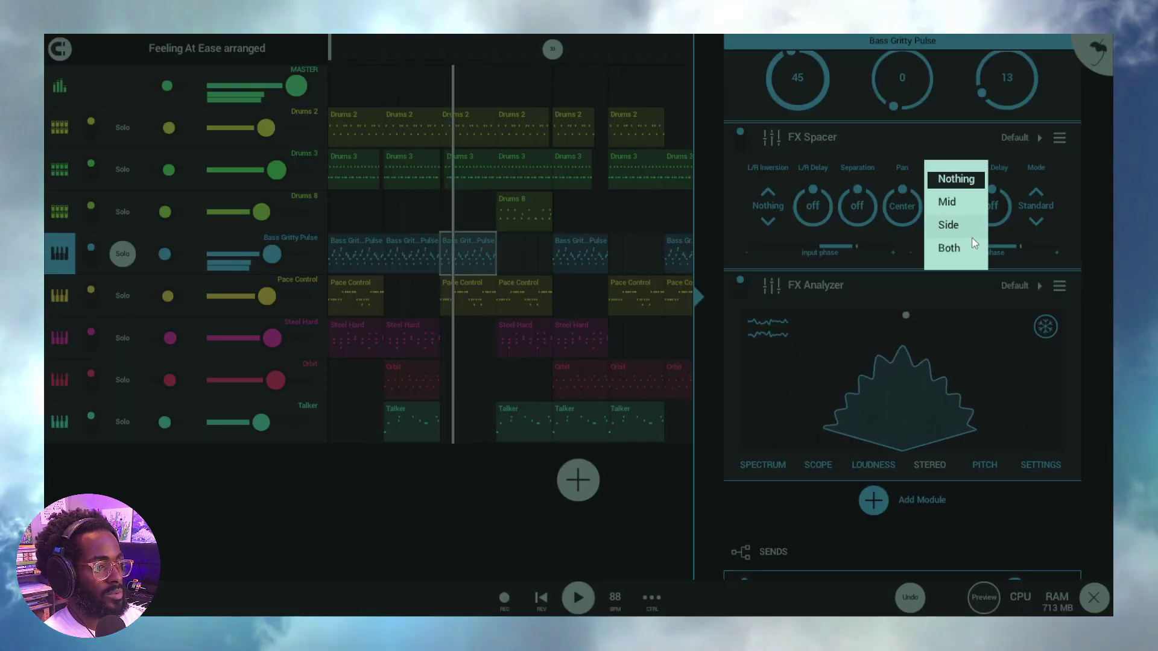
pyautogui.click(964, 202)
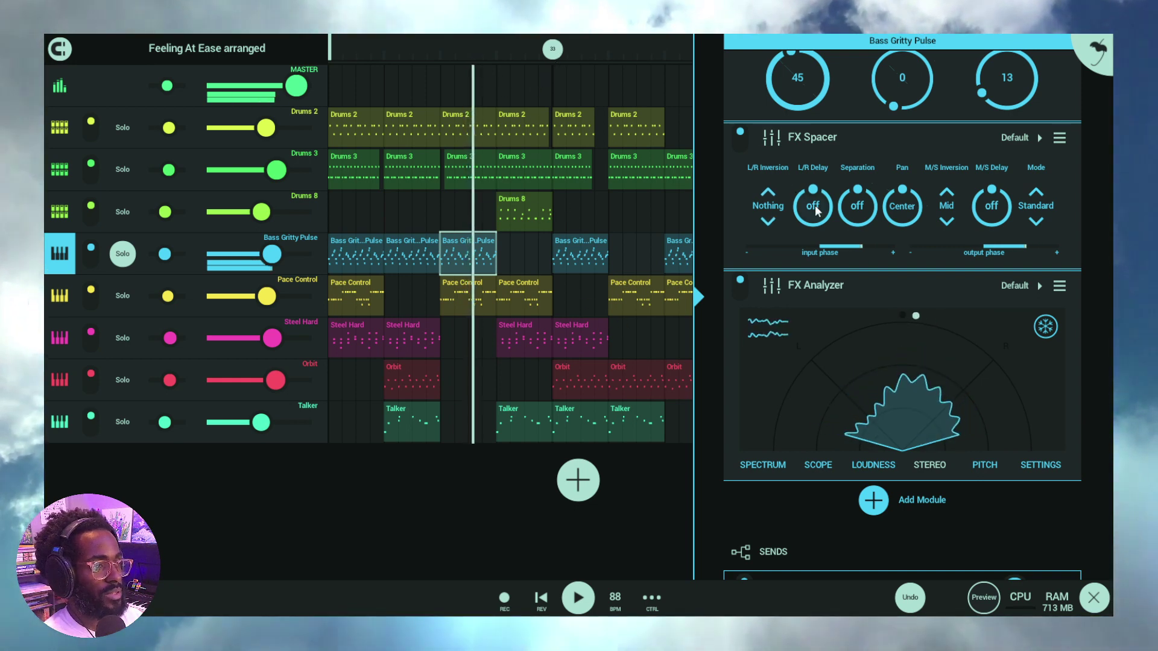
# Try a small then larger L/R delay, reset it to off, and return M/S Inversion to Nothing.
pyautogui.moveTo(816, 209); pyautogui.dragTo(825, 192)
pyautogui.moveTo(823, 151); pyautogui.dragTo(824, 195)
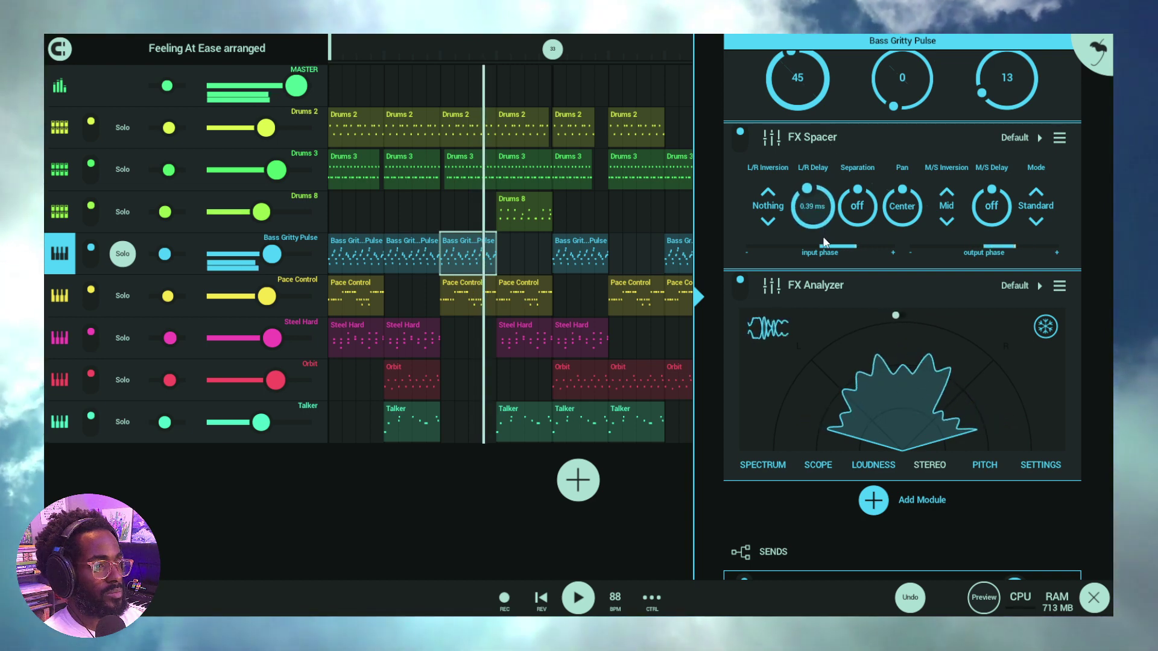
pyautogui.doubleClick(813, 201)
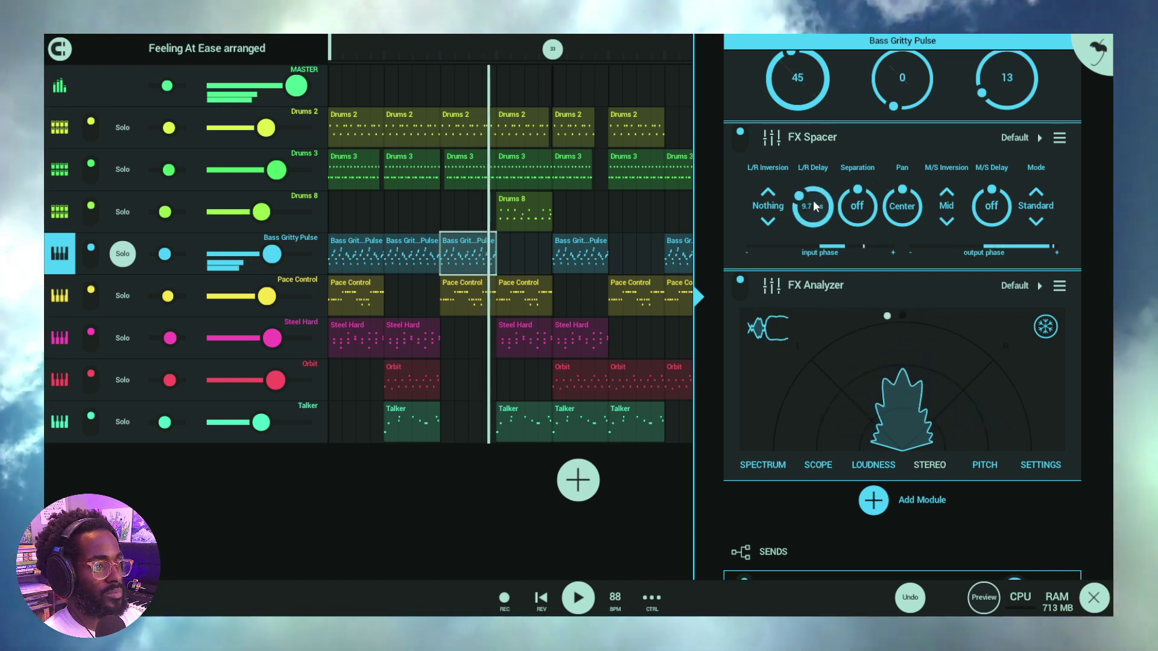
pyautogui.moveTo(857, 203)
pyautogui.mouseDown()
pyautogui.moveTo(869, 129)
pyautogui.moveTo(870, 215)
pyautogui.mouseUp()
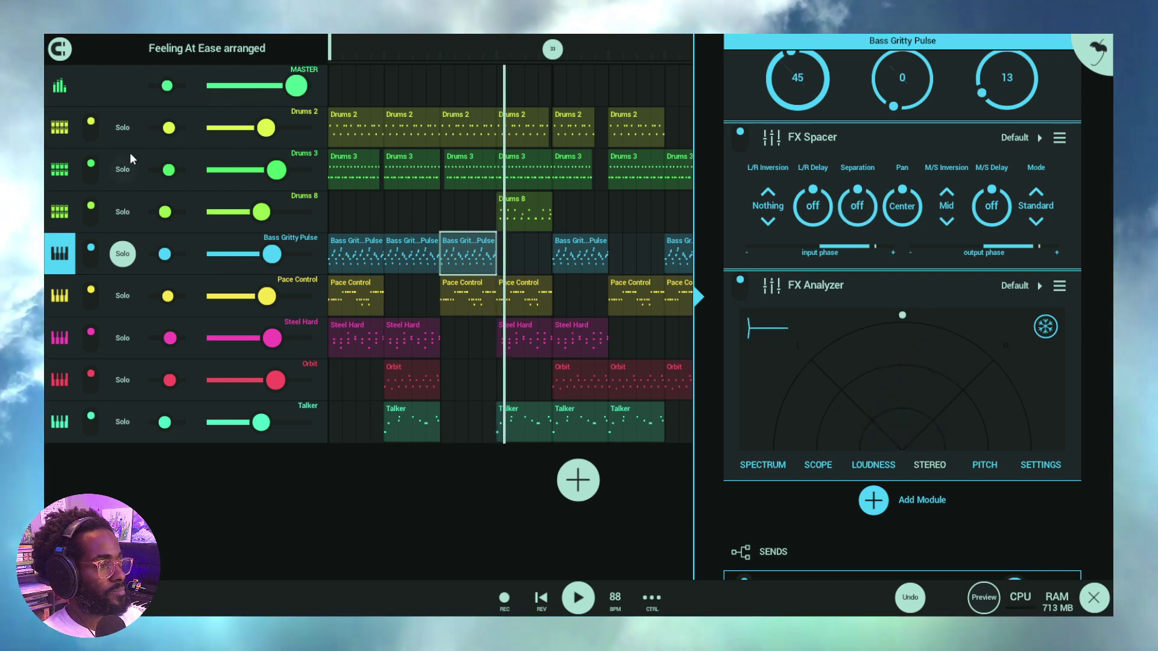
pyautogui.click(950, 219)
pyautogui.click(957, 178)
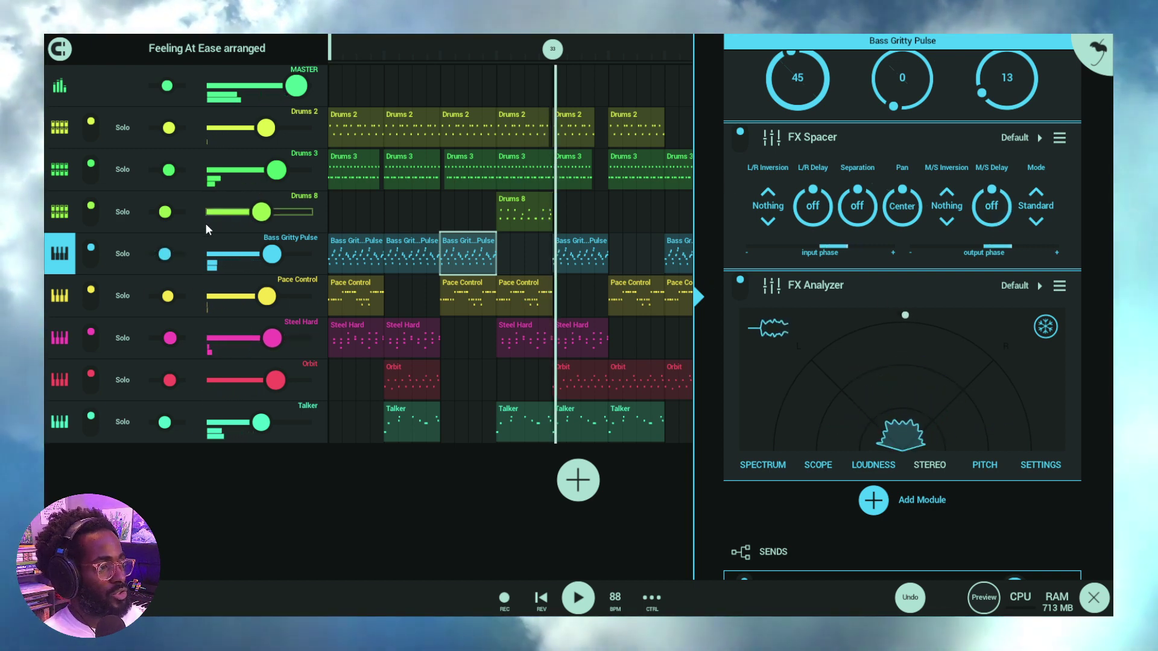
# Solo Bass Gritty Pulse, raise the FX Spacer M/S delay to 72 ms, and replay from the start.
pyautogui.click(123, 255)
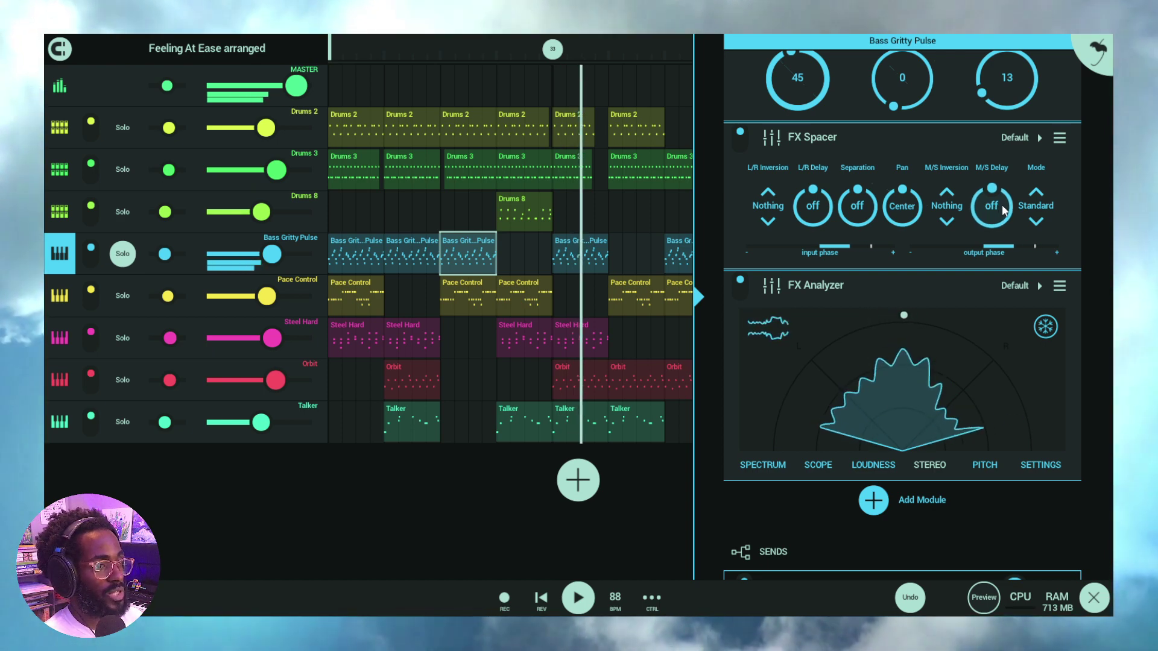
pyautogui.moveTo(1004, 209); pyautogui.dragTo(1012, 100)
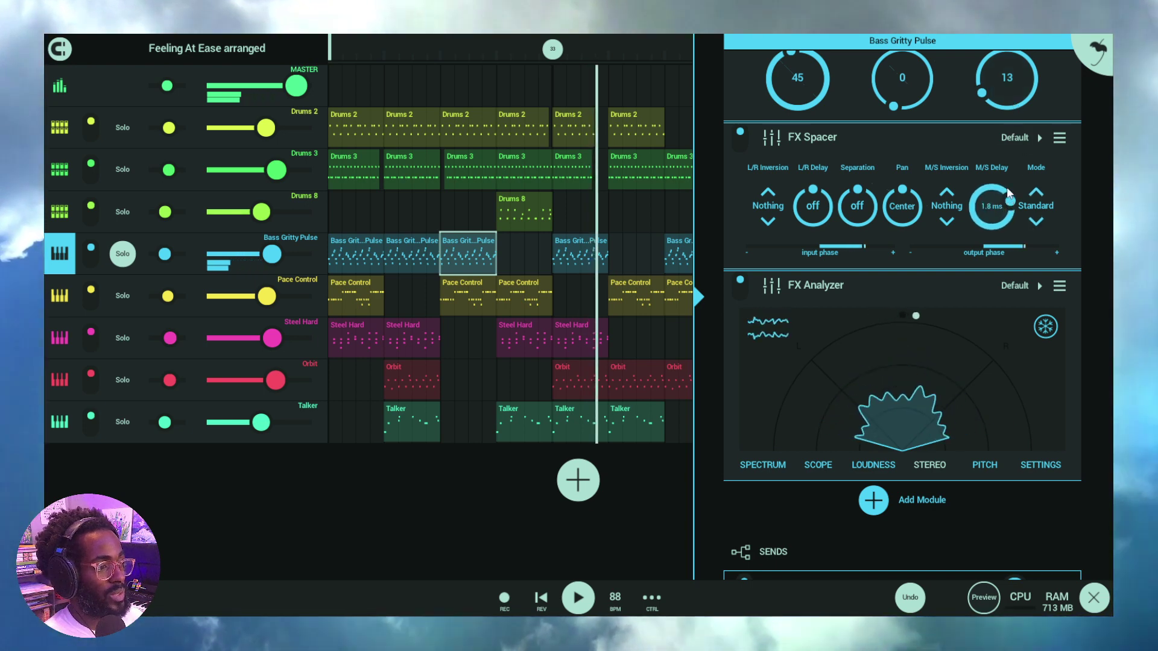
pyautogui.moveTo(1007, 191); pyautogui.dragTo(1018, 101)
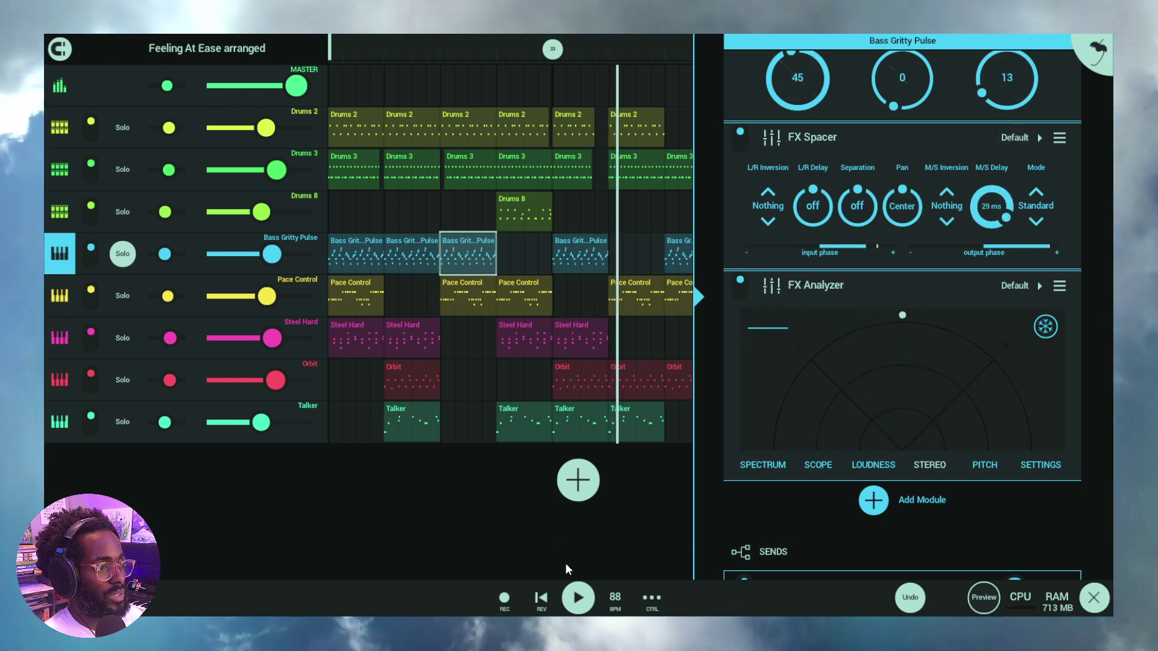
pyautogui.click(541, 598)
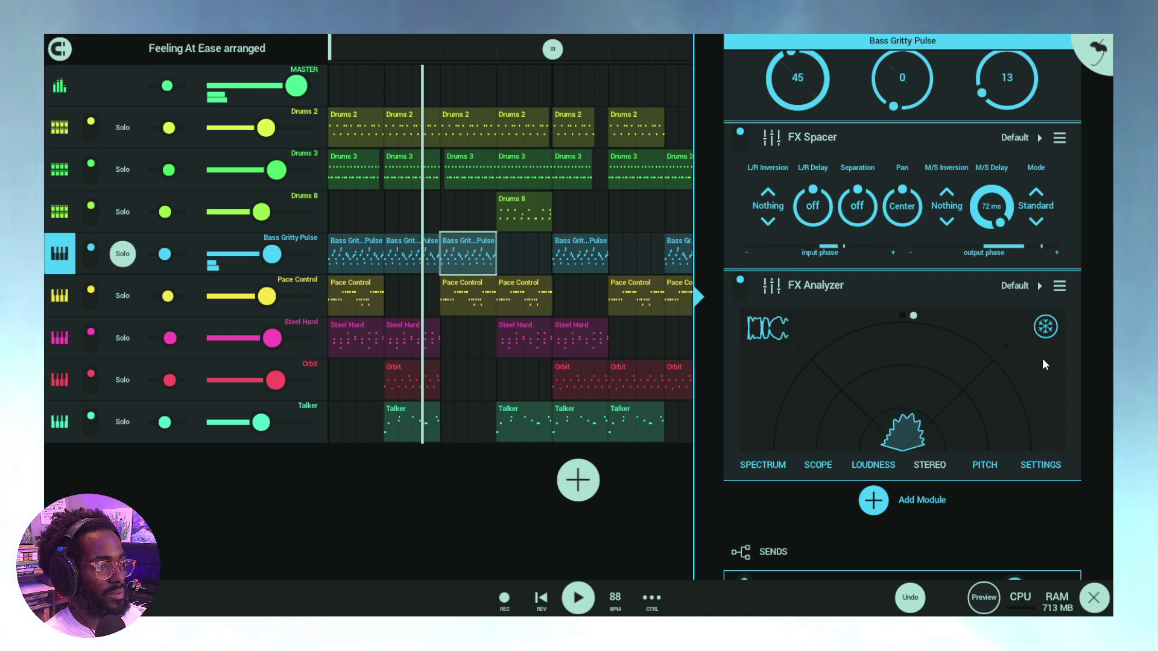
# Freeze the stereo analyzer at 72 ms and again at 100 ms M/S delay, then reset M/S delay to off.
pyautogui.click(1047, 326)
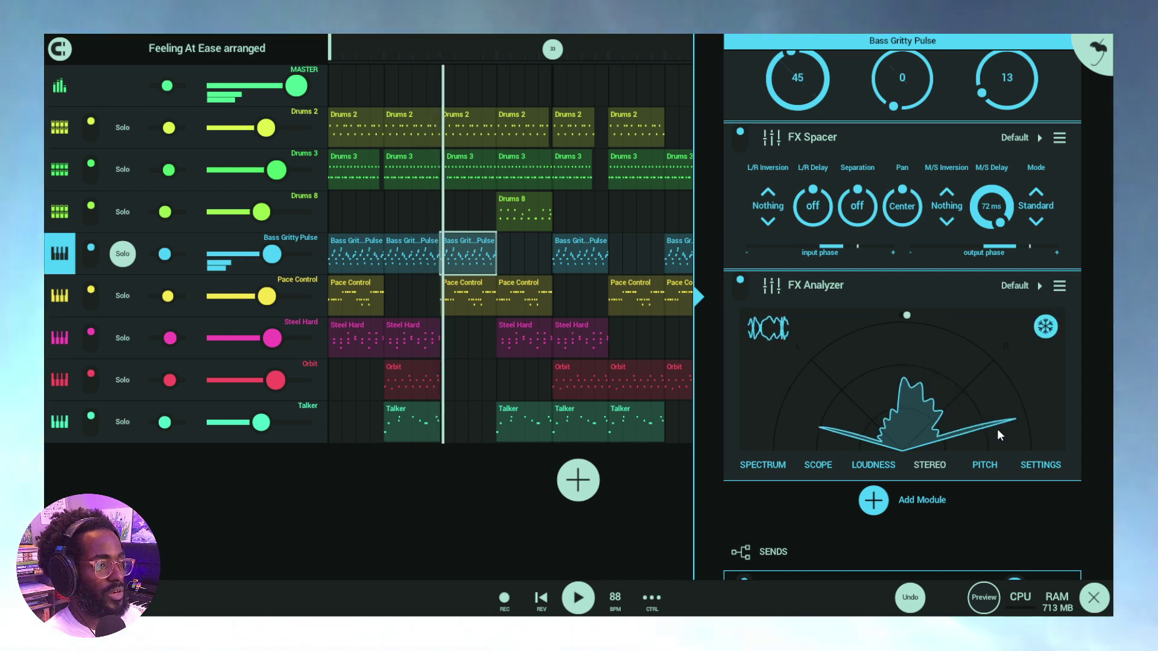
pyautogui.click(1045, 326)
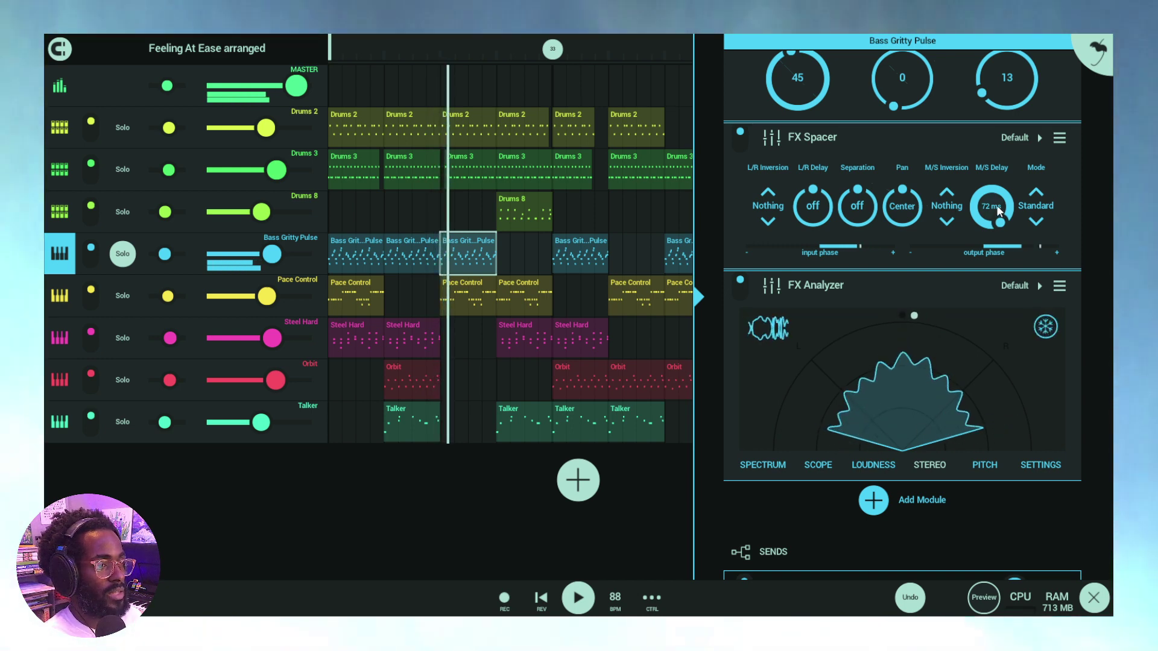
pyautogui.doubleClick(991, 206)
pyautogui.moveTo(991, 205); pyautogui.dragTo(993, 484)
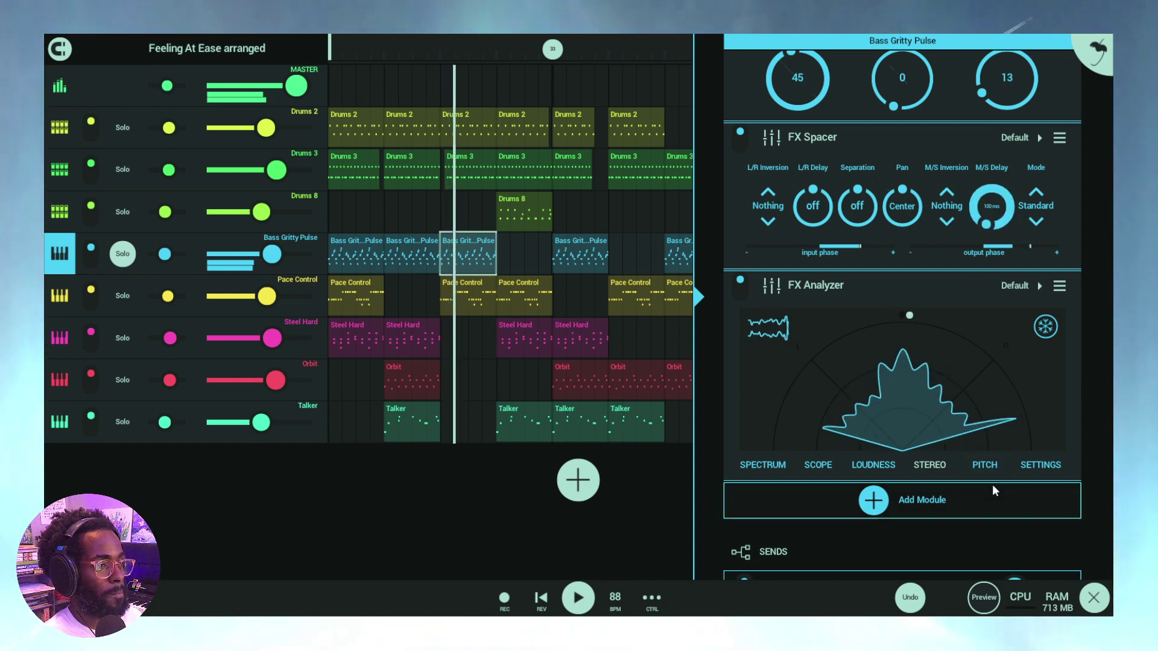
pyautogui.click(1048, 330)
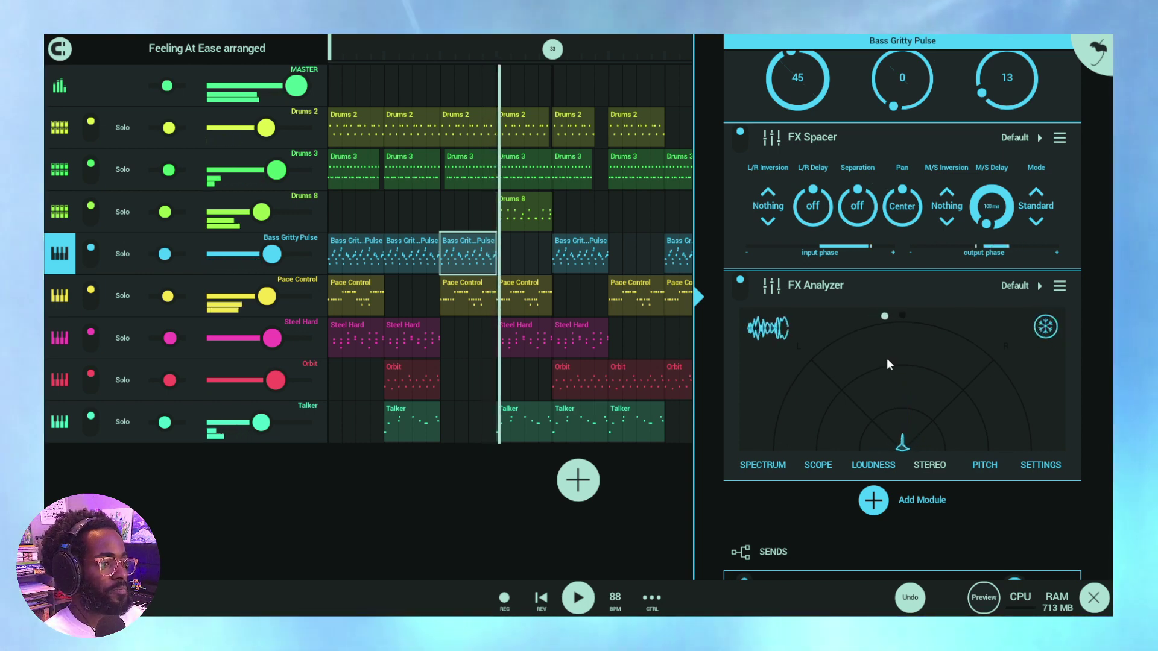
pyautogui.doubleClick(991, 207)
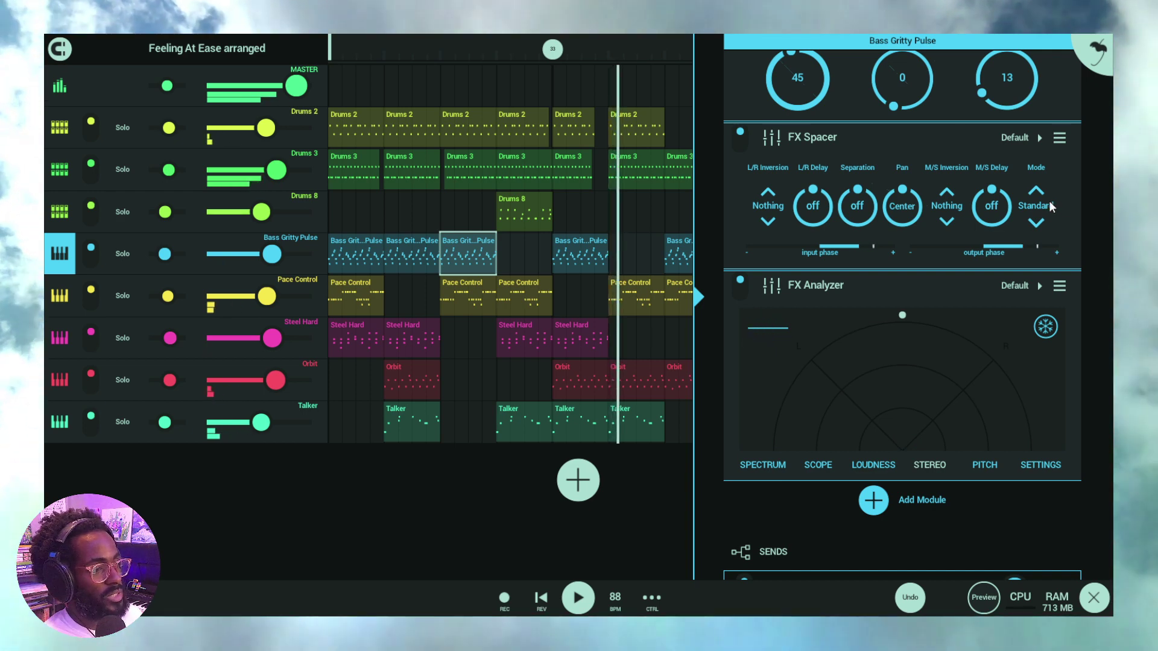
pyautogui.click(1049, 208)
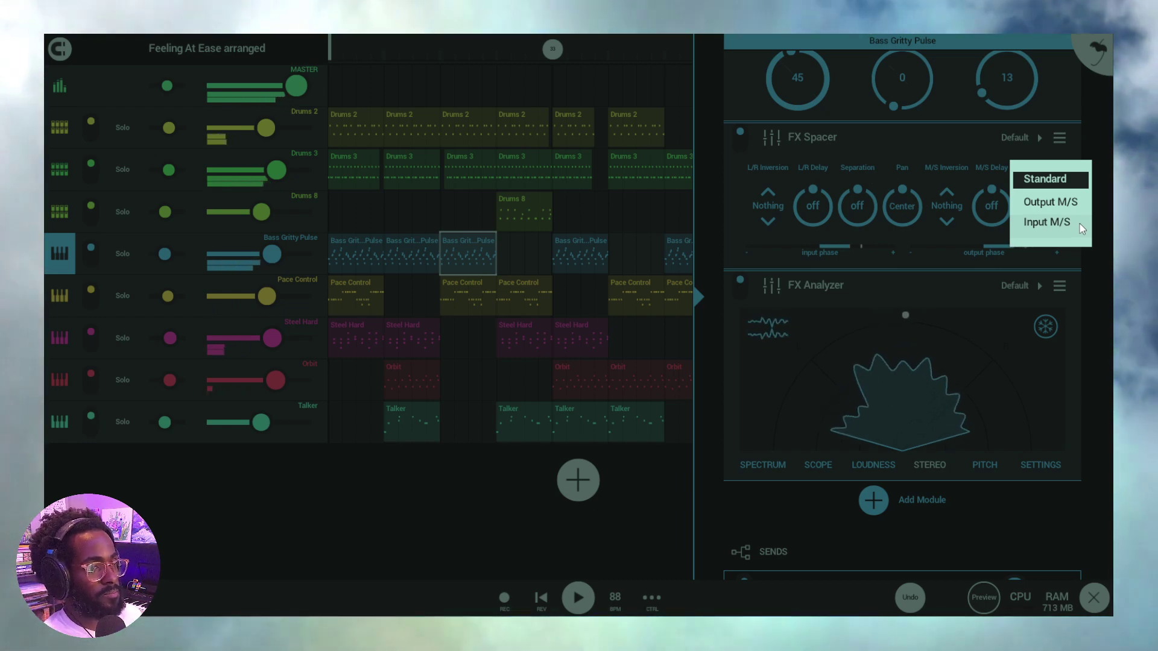
pyautogui.click(1079, 223)
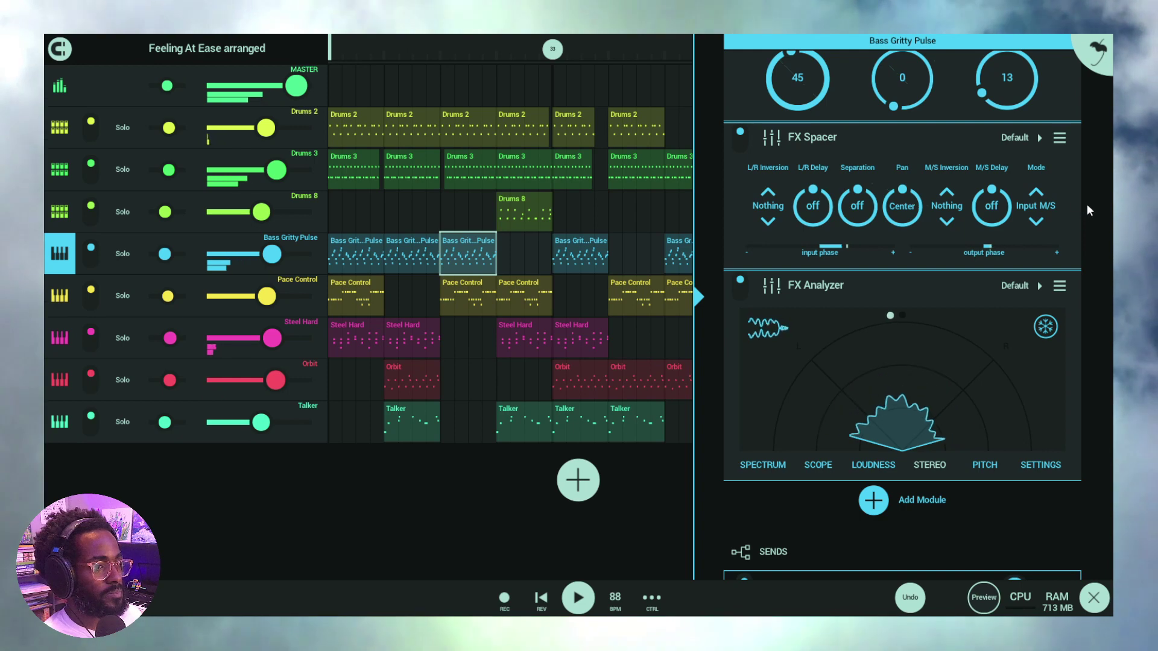
pyautogui.click(1043, 210)
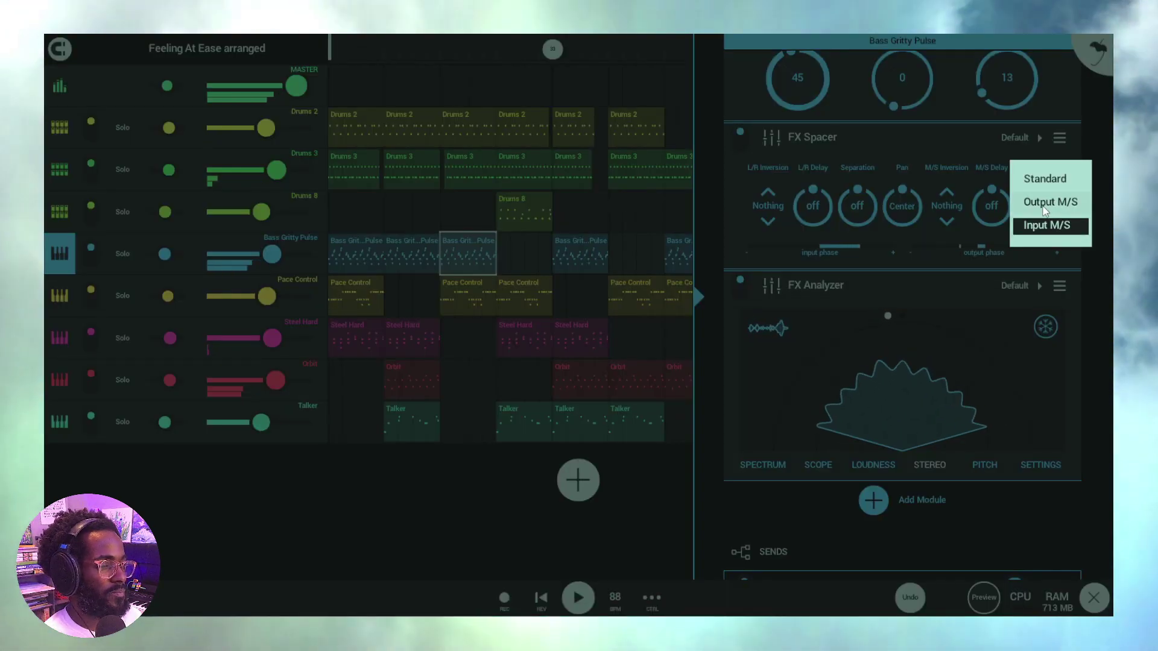
pyautogui.click(1065, 204)
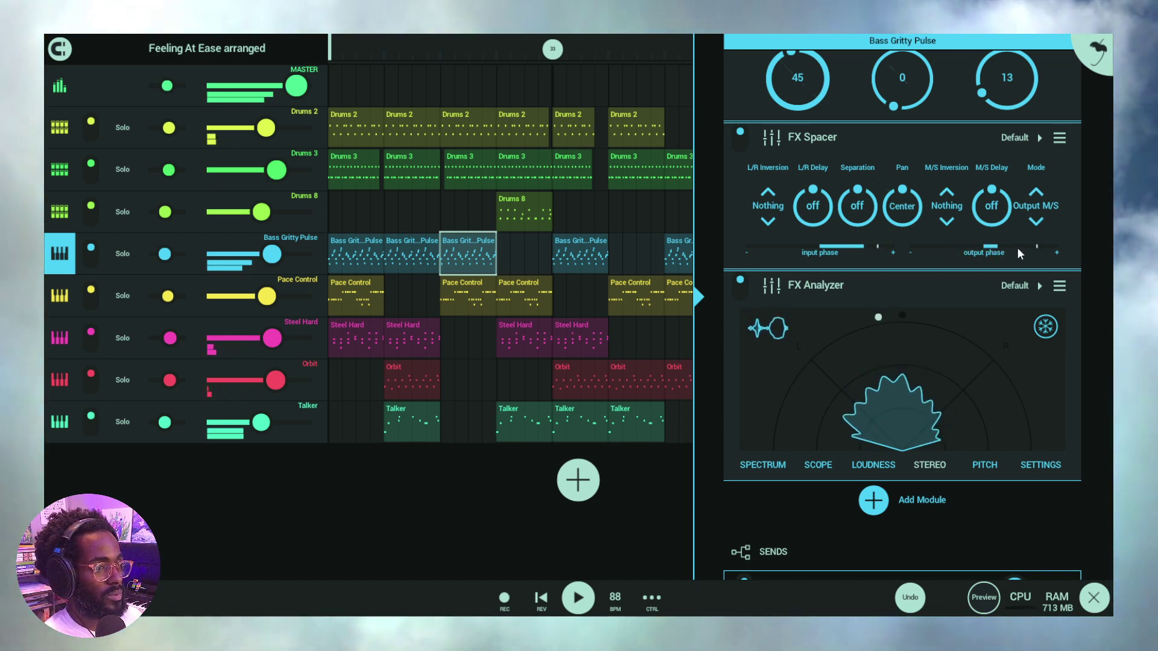
pyautogui.click(1039, 214)
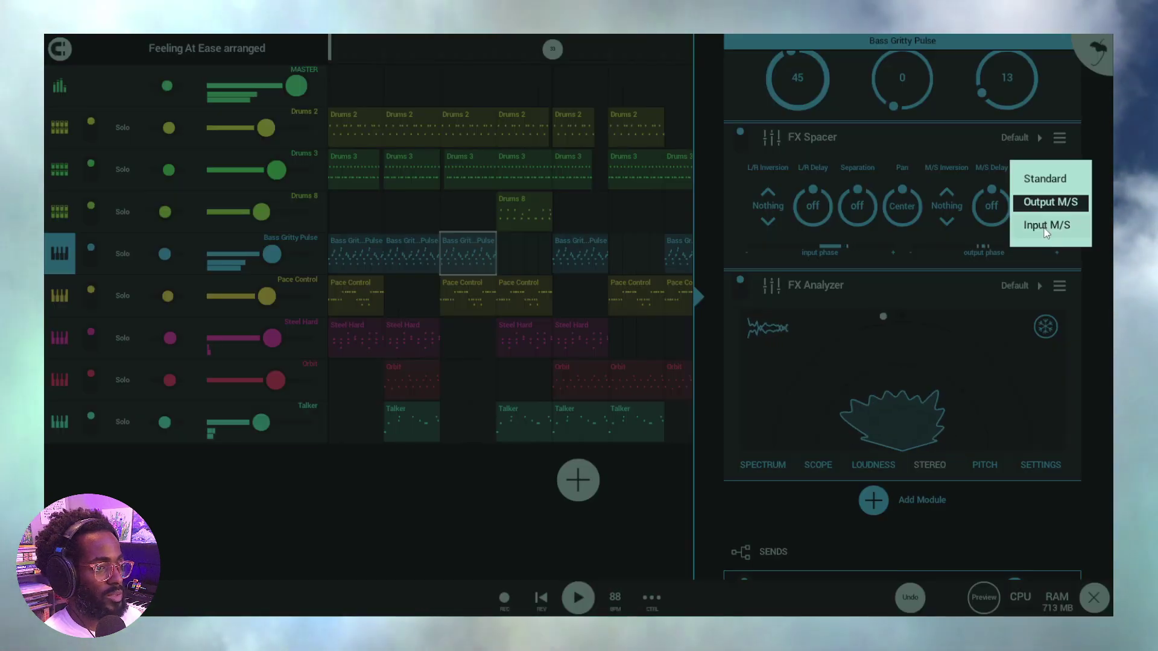
pyautogui.click(1046, 229)
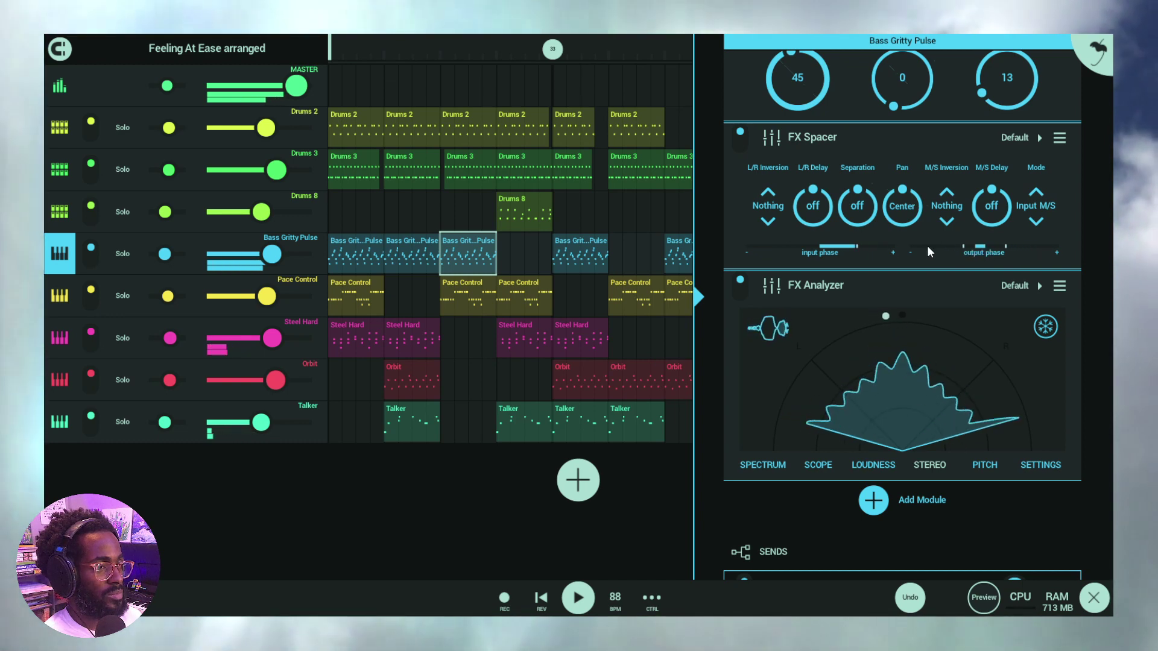
pyautogui.click(1034, 208)
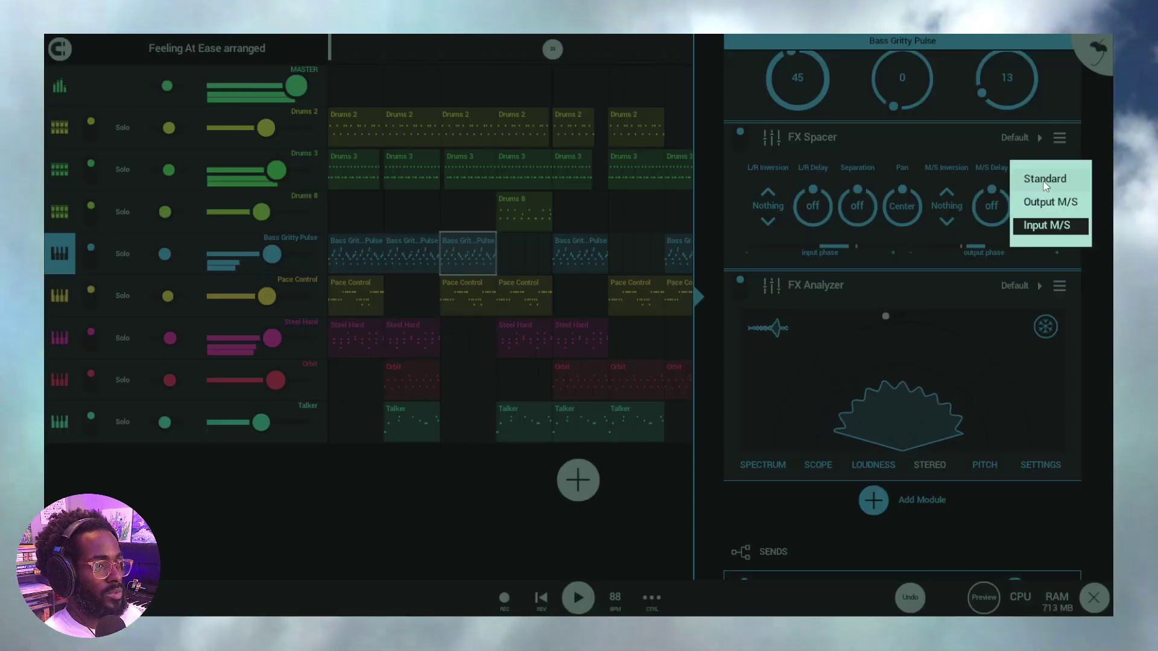
pyautogui.click(1045, 181)
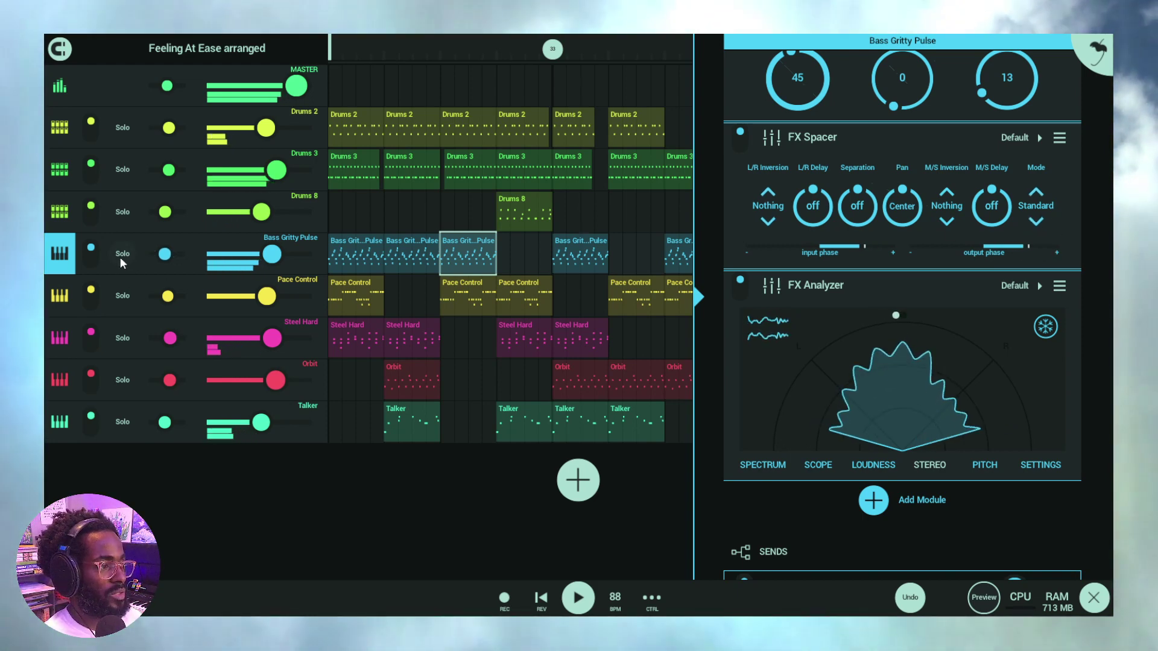
pyautogui.click(121, 254)
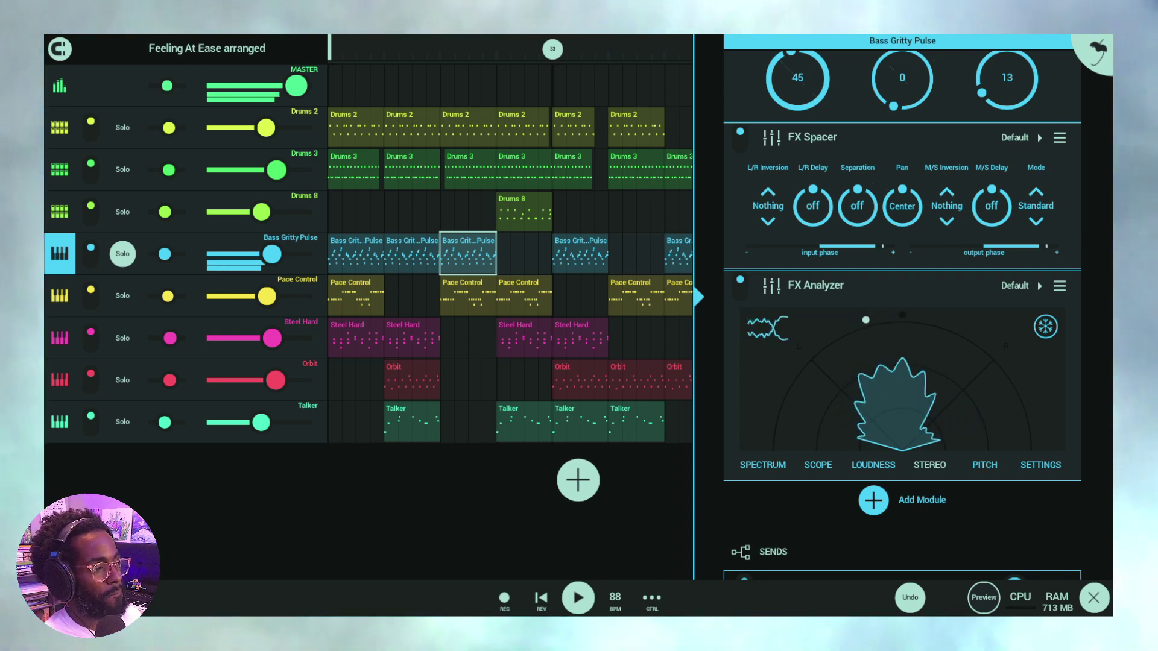
pyautogui.click(123, 253)
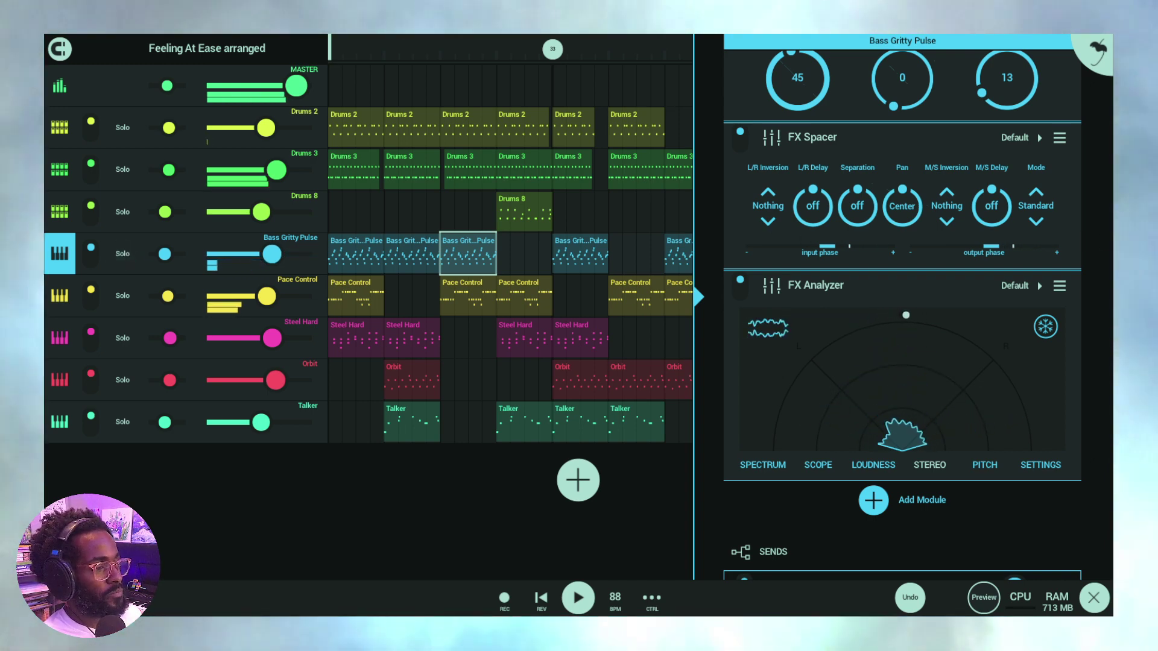